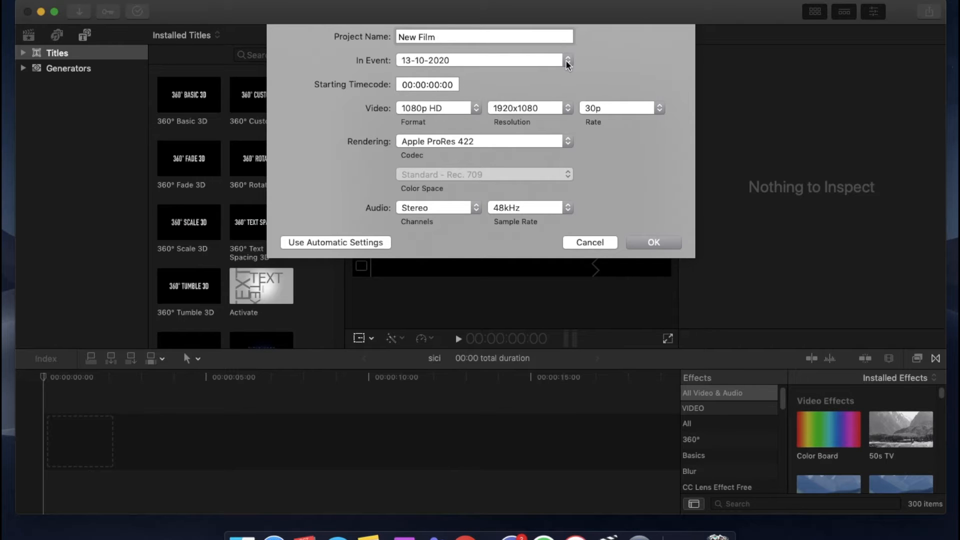
Keep 13-10-2020 as the event and 00:00:00:00 as the starting timecode for the New Film project
click(549, 70)
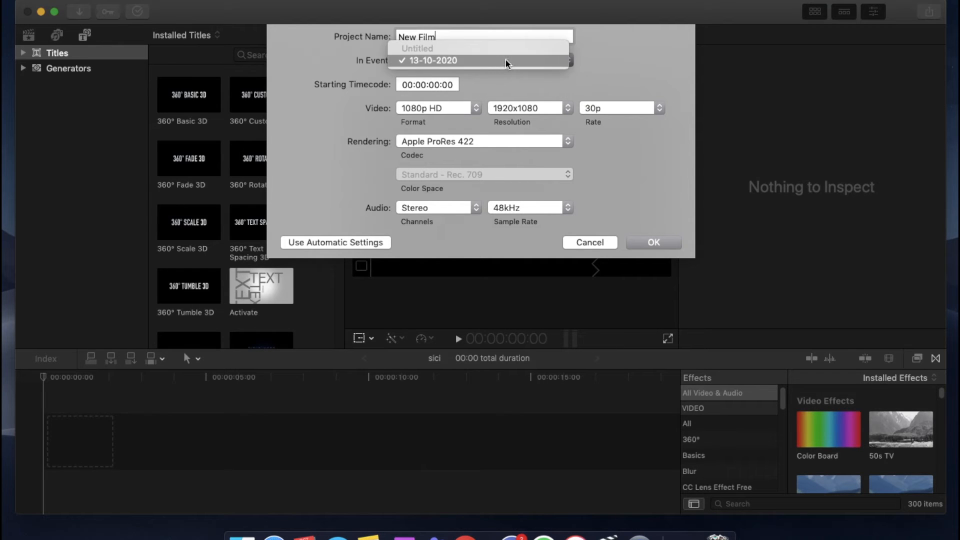
click(549, 67)
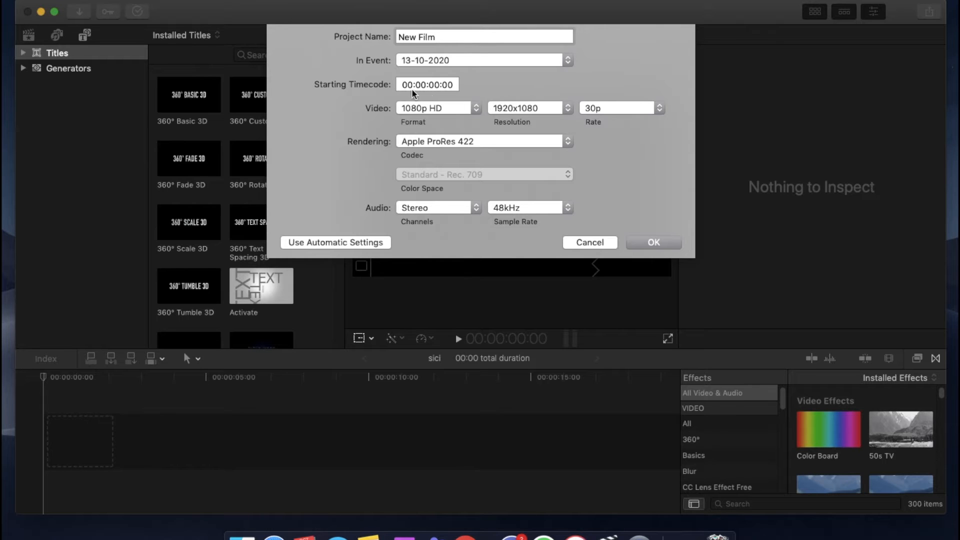
click(427, 85)
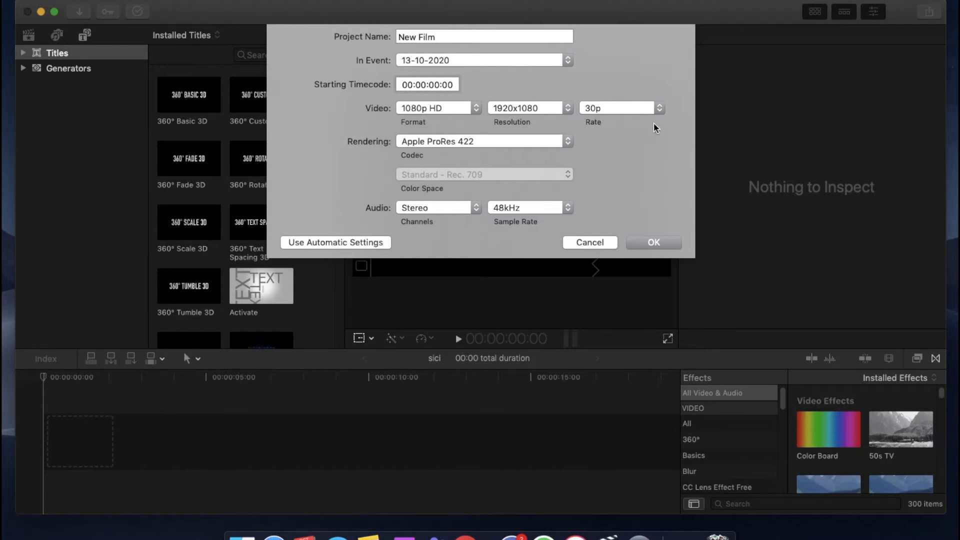
Keep the 1080p HD format at 1920x1080 and set the project's frame rate to 25p
click(476, 109)
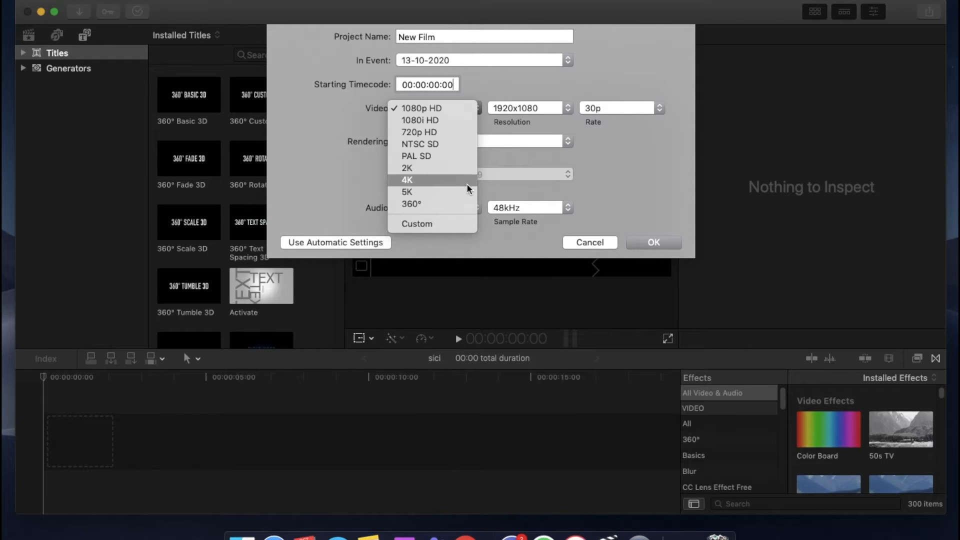
click(458, 225)
click(545, 106)
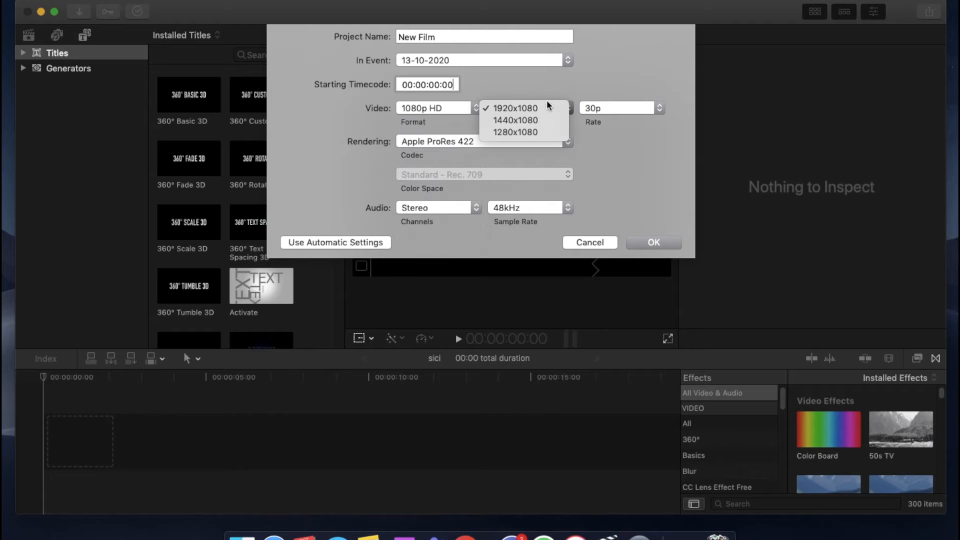
click(552, 94)
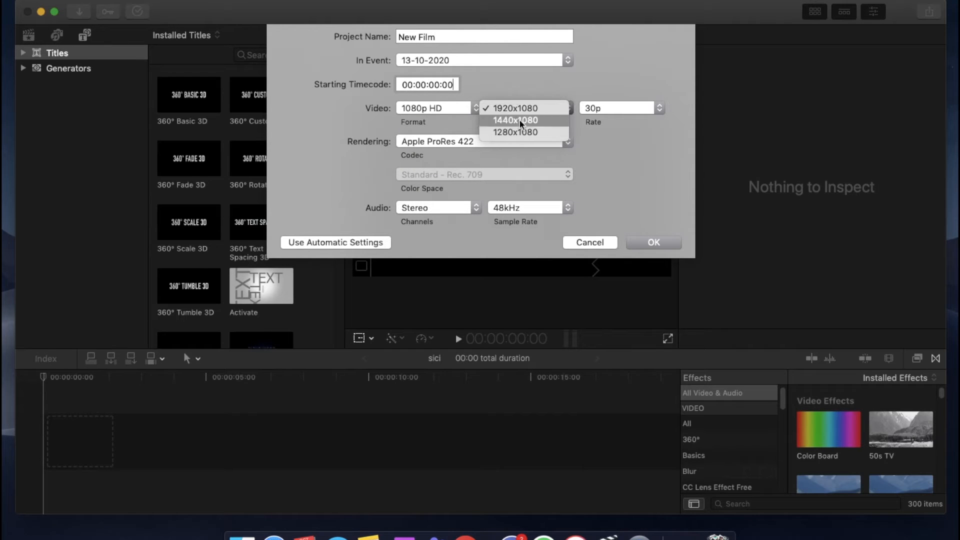
click(659, 108)
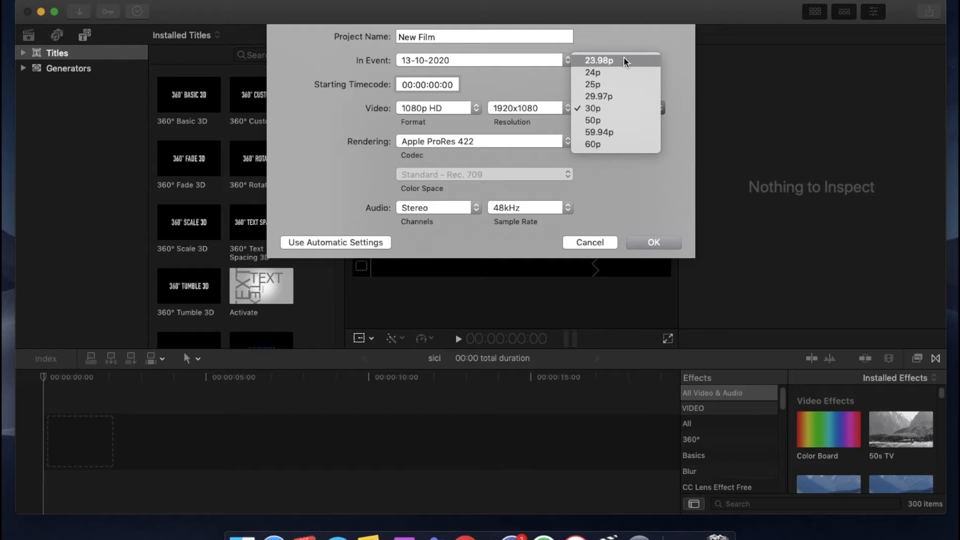
click(622, 84)
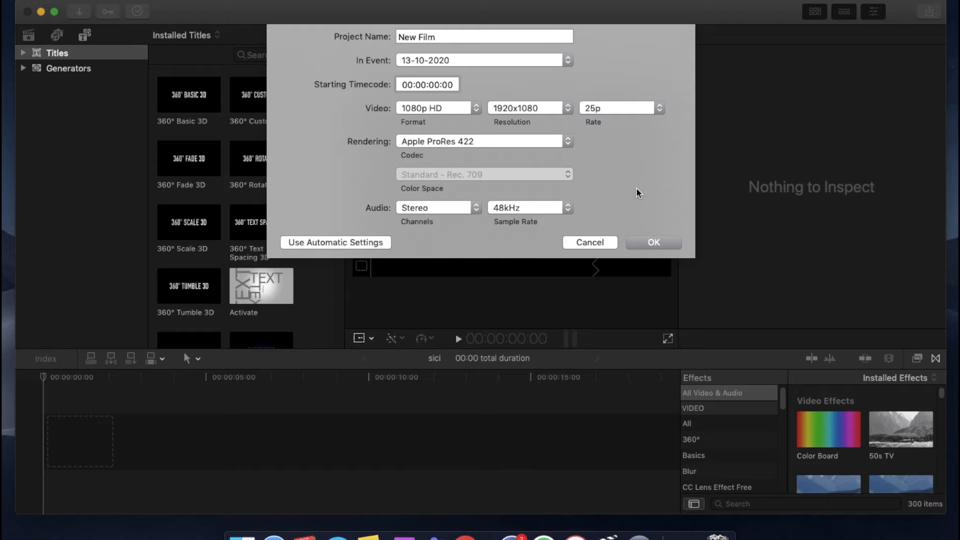
Review the rendering codec choices and keep Apple ProRes 422
click(545, 142)
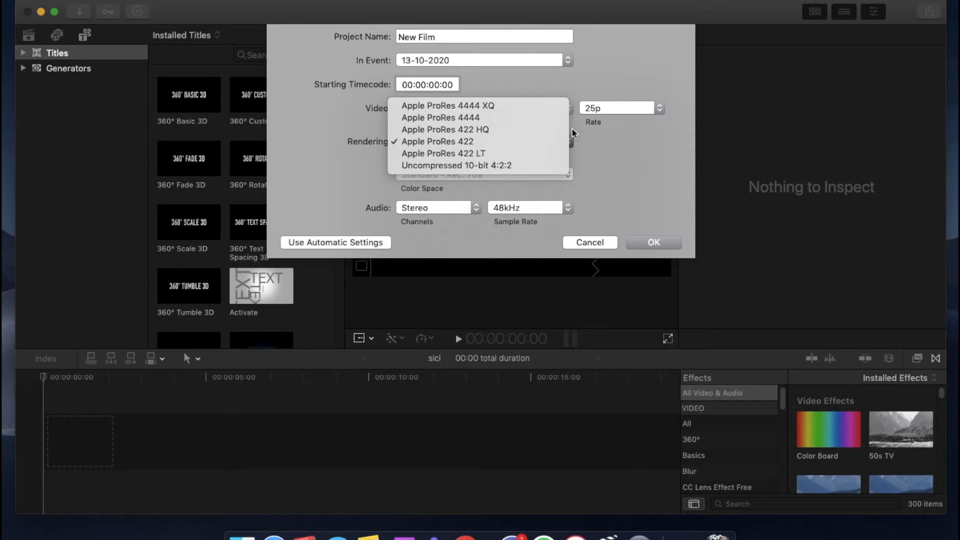
click(541, 183)
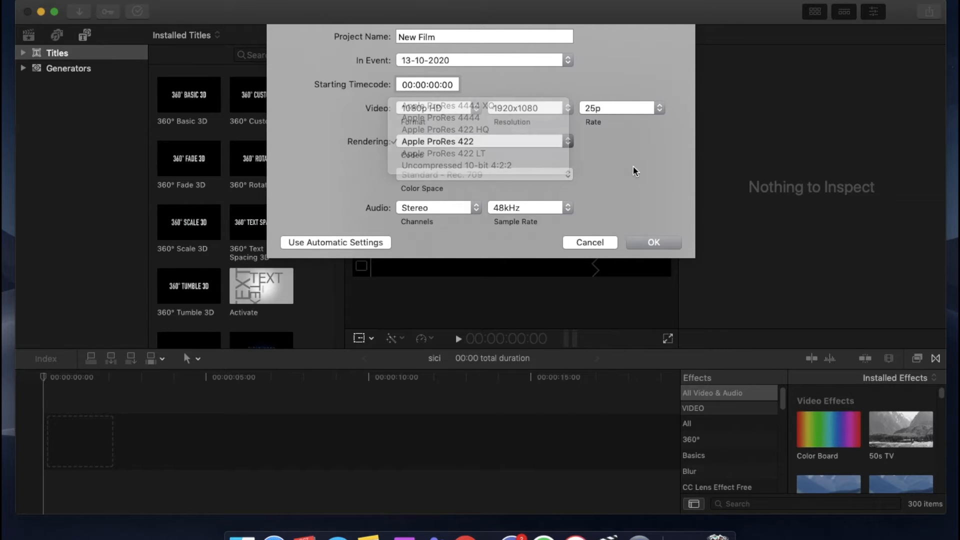
click(470, 141)
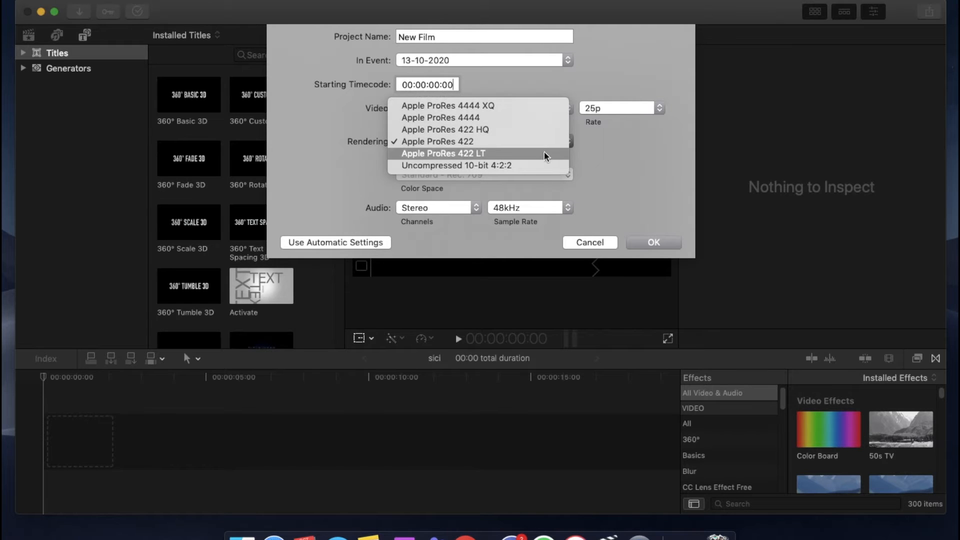
click(663, 148)
Keep stereo audio at a 48kHz sample rate and create the project
click(524, 207)
click(555, 193)
click(433, 208)
click(451, 220)
click(655, 242)
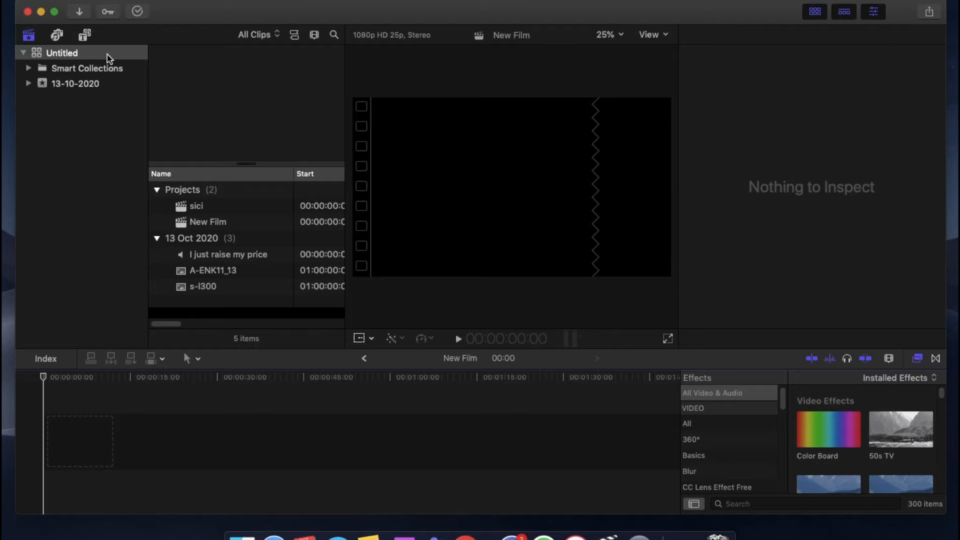
Look inside Smart Collections, expand the 13-10-2020 event, and select the New Film project
click(29, 69)
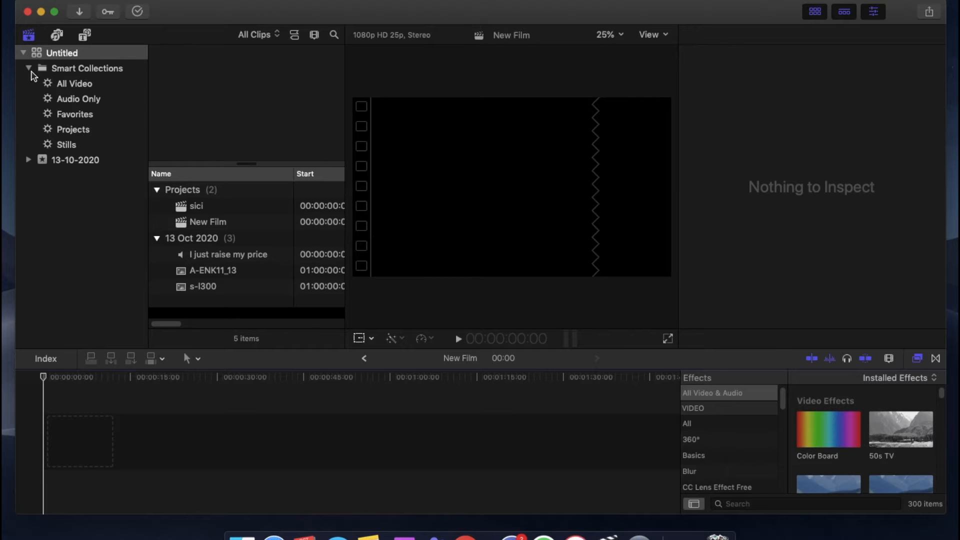
click(29, 68)
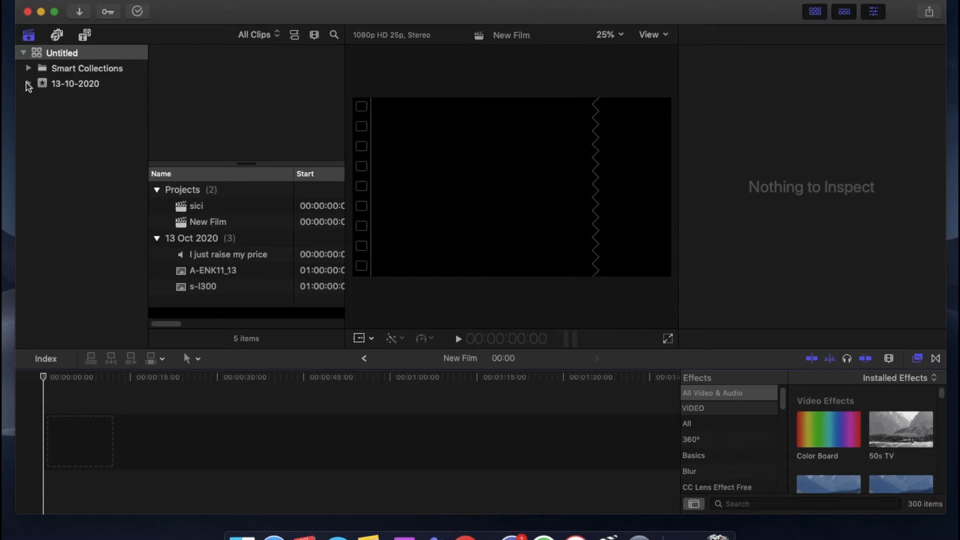
right_click(44, 112)
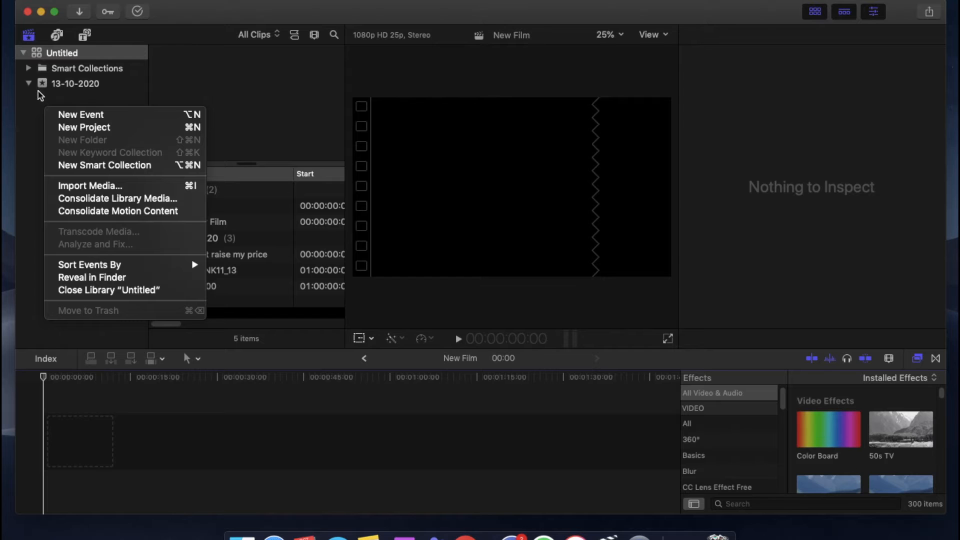
click(83, 114)
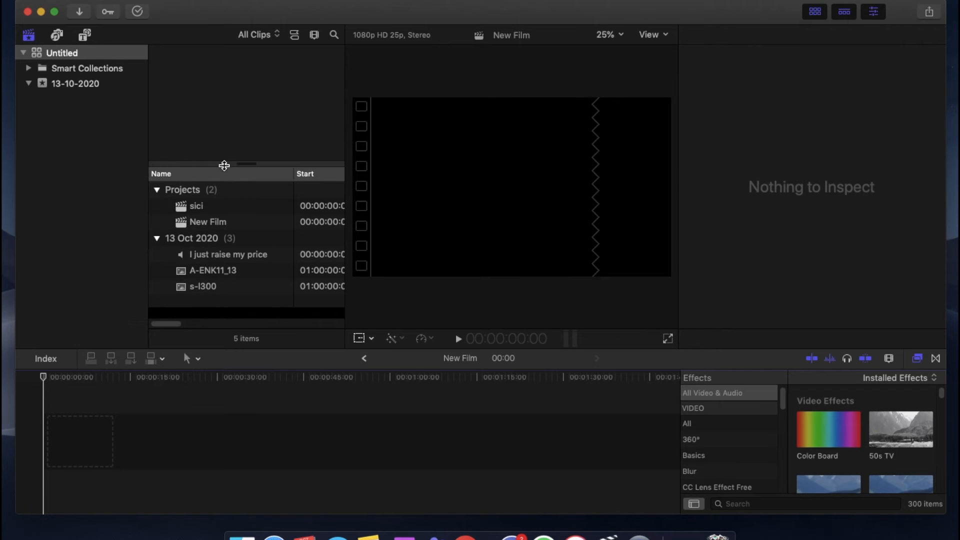
click(205, 221)
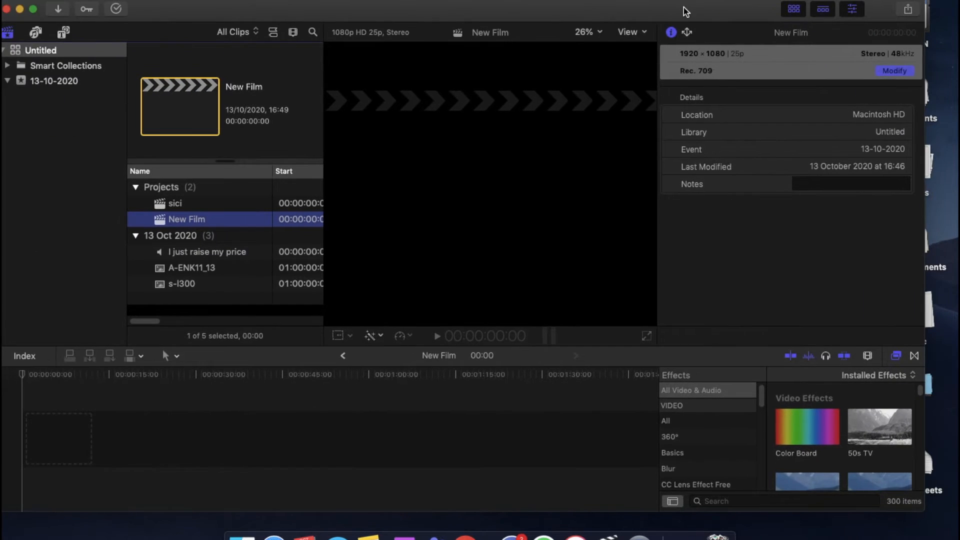
Move the editor window aside and open the 100CANON folder from the external drive on the desktop
drag(683, 7, 599, 7)
double_click(906, 10)
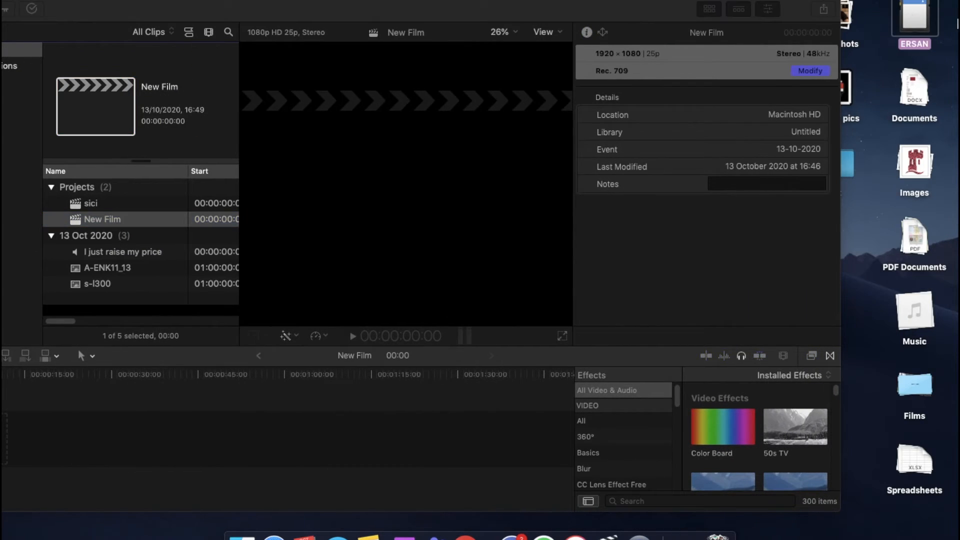
double_click(497, 119)
click(490, 119)
drag(589, 70, 670, 64)
Add the clip MVI_2693.MOV from the 100CANON folder to the New Film timeline and move the editor window back into place
scroll(535, 217, down, 20)
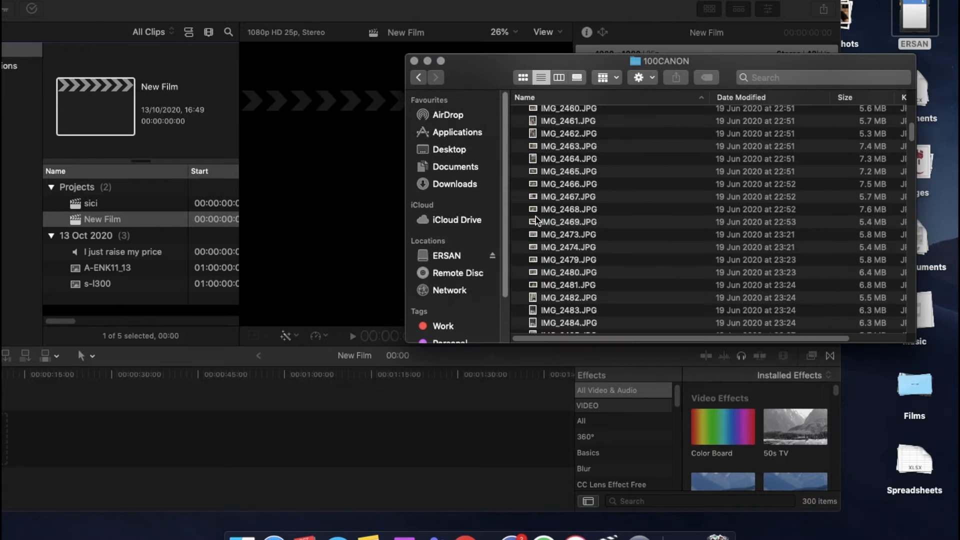
scroll(534, 276, down, 15)
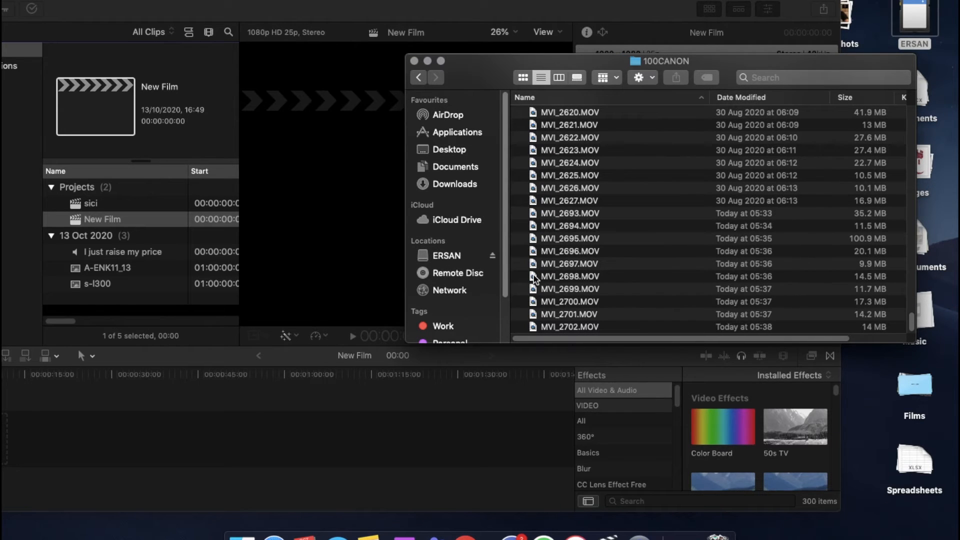
click(550, 225)
drag(542, 210, 235, 421)
drag(217, 14, 344, 4)
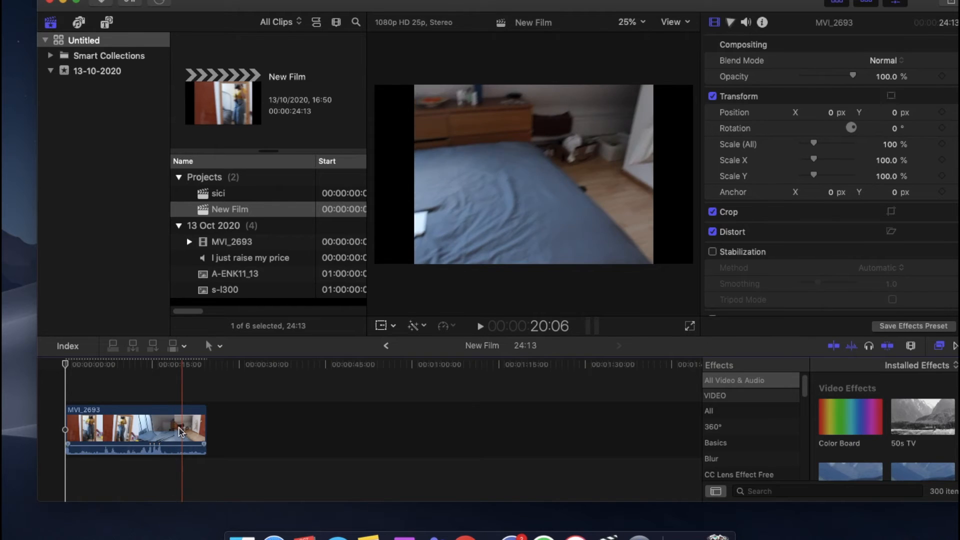
Transform the MVI_2693 timeline clip in the viewer, scaling it down to about 75% and rotating it about 0.7°
click(106, 426)
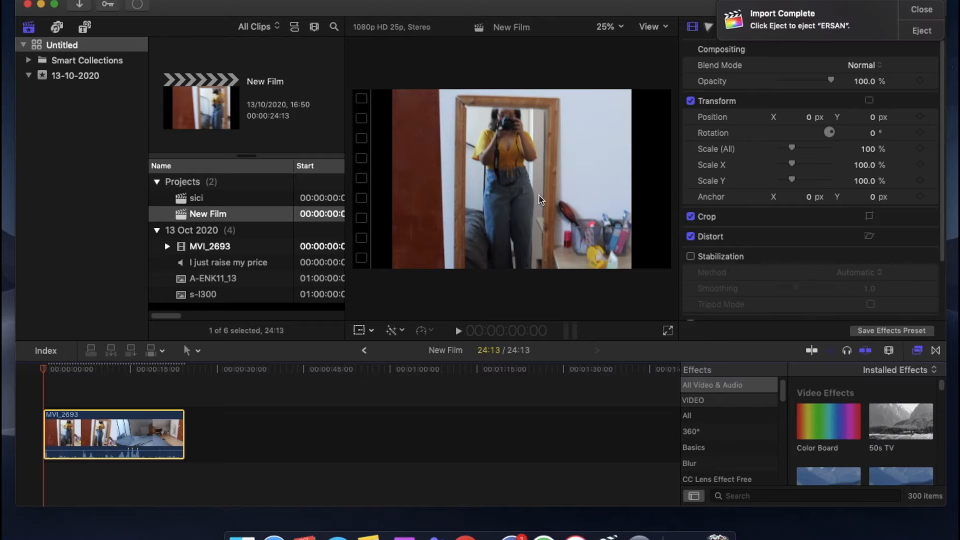
click(921, 9)
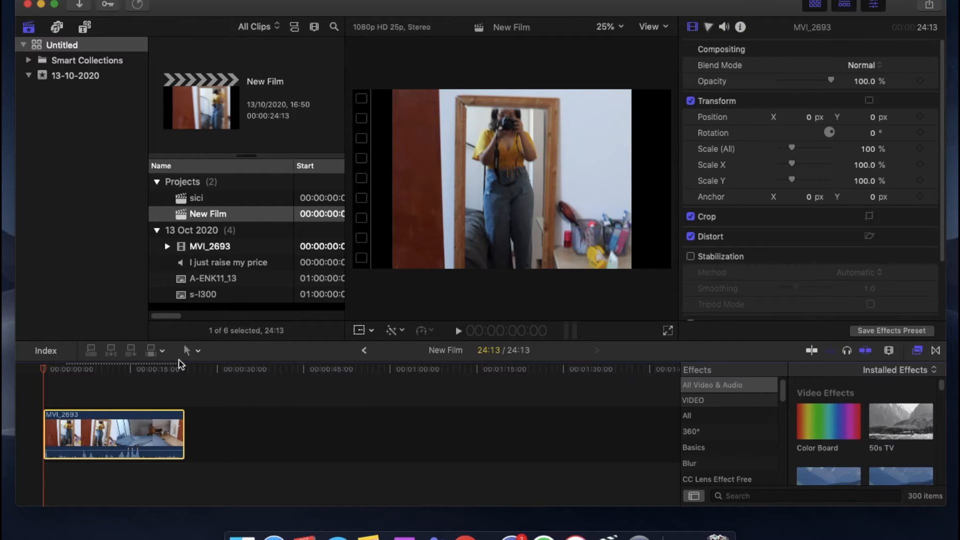
click(361, 333)
drag(392, 270, 418, 249)
mouse_move(541, 179)
mouse_down()
mouse_move(522, 208)
mouse_move(537, 179)
mouse_up()
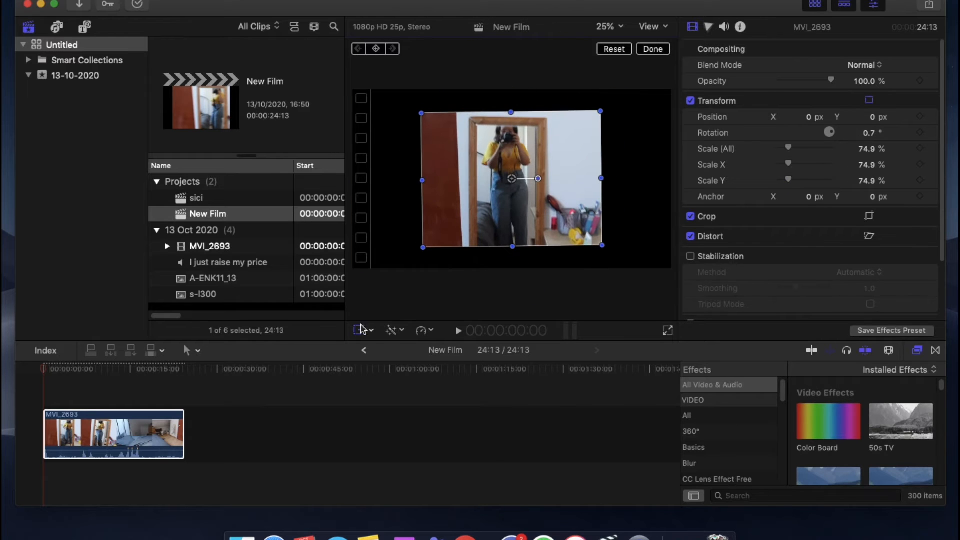
Try distorting the clip by moving its upper-right corner, and reset the distortion
click(372, 331)
click(400, 376)
mouse_move(603, 115)
mouse_down()
mouse_move(625, 111)
mouse_move(611, 116)
mouse_move(610, 101)
mouse_up()
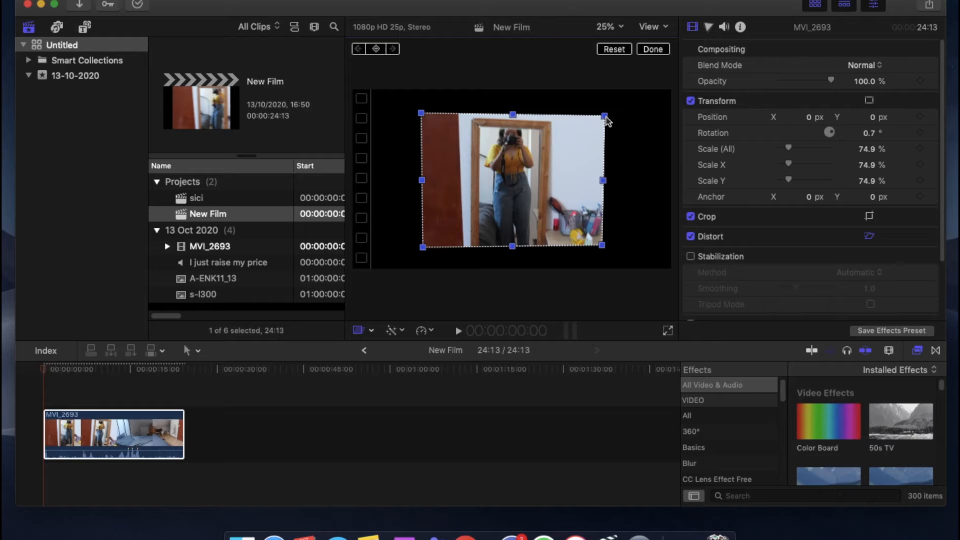
click(614, 49)
Look through the Ken Burns, Crop and Trim modes of the Crop tool, and return to the Transform tool
click(372, 331)
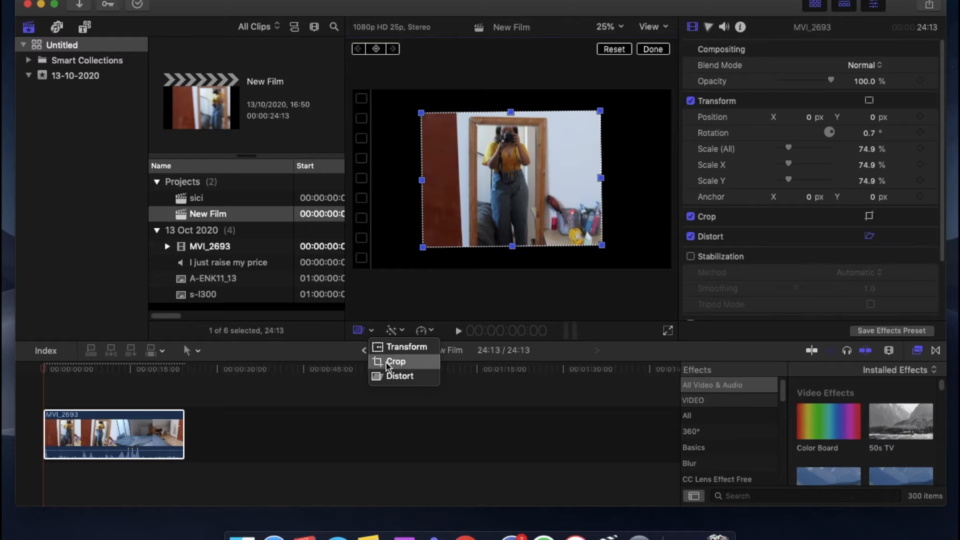
click(397, 363)
click(529, 310)
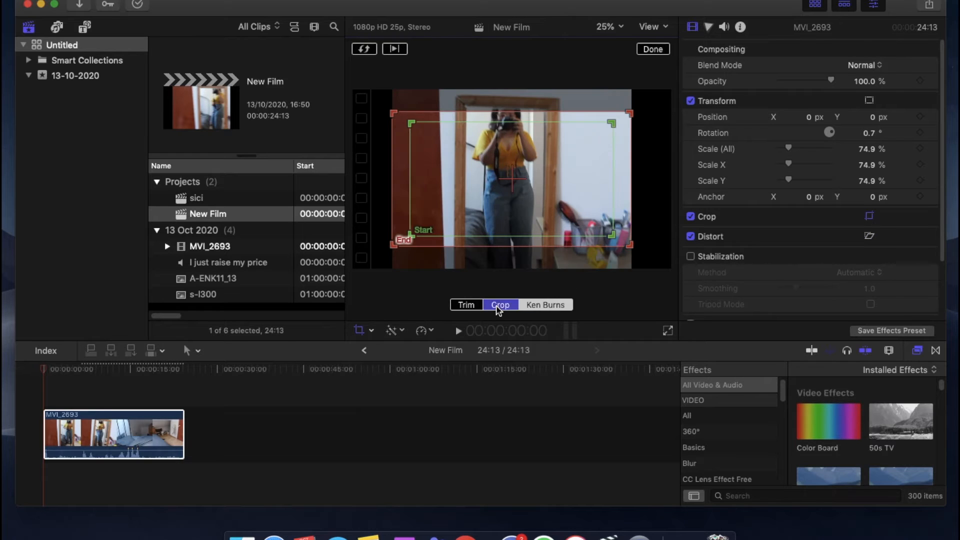
click(497, 309)
click(469, 306)
click(370, 331)
click(612, 50)
click(374, 332)
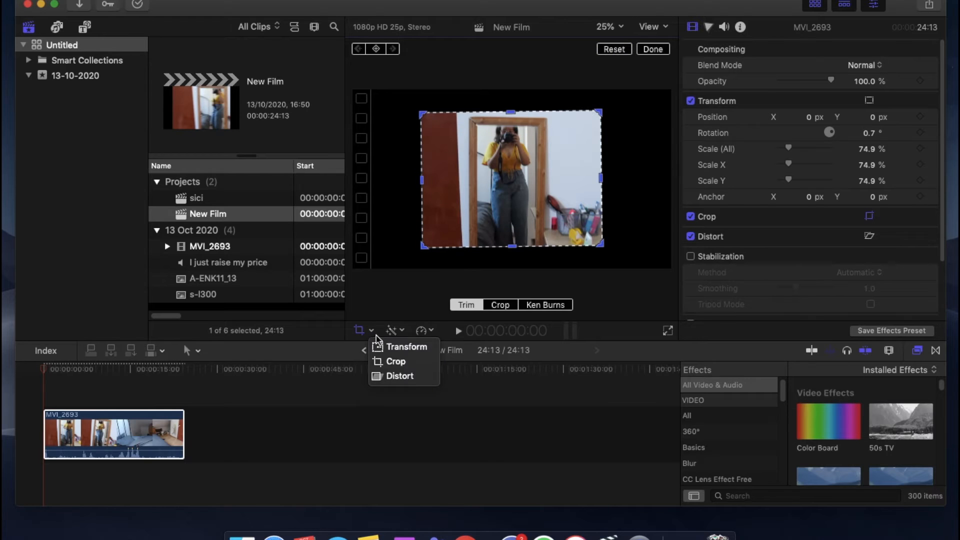
click(397, 347)
click(395, 331)
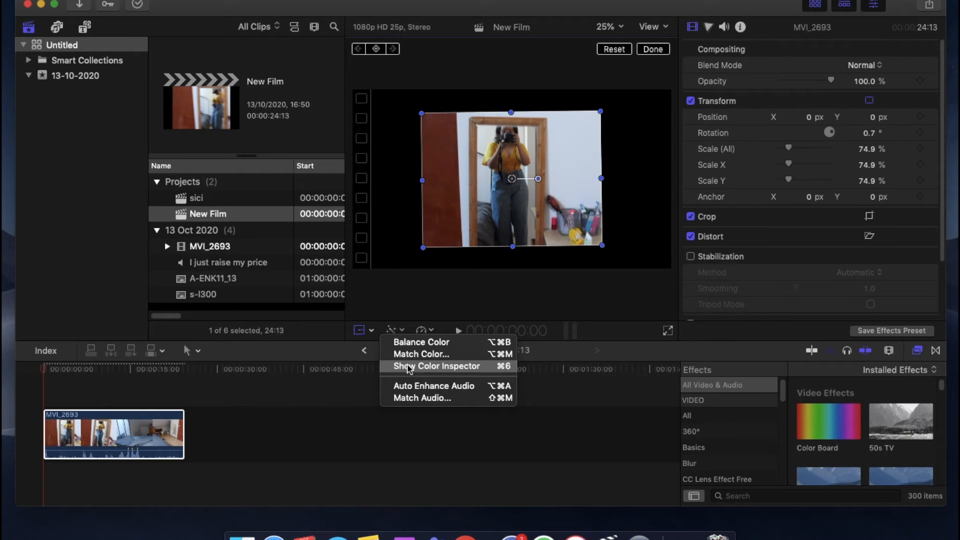
click(419, 331)
click(429, 332)
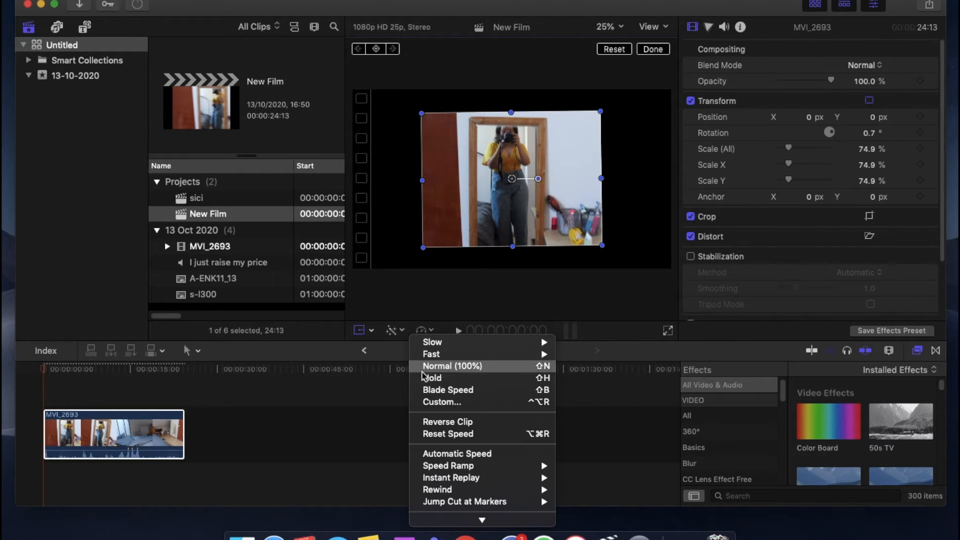
click(340, 354)
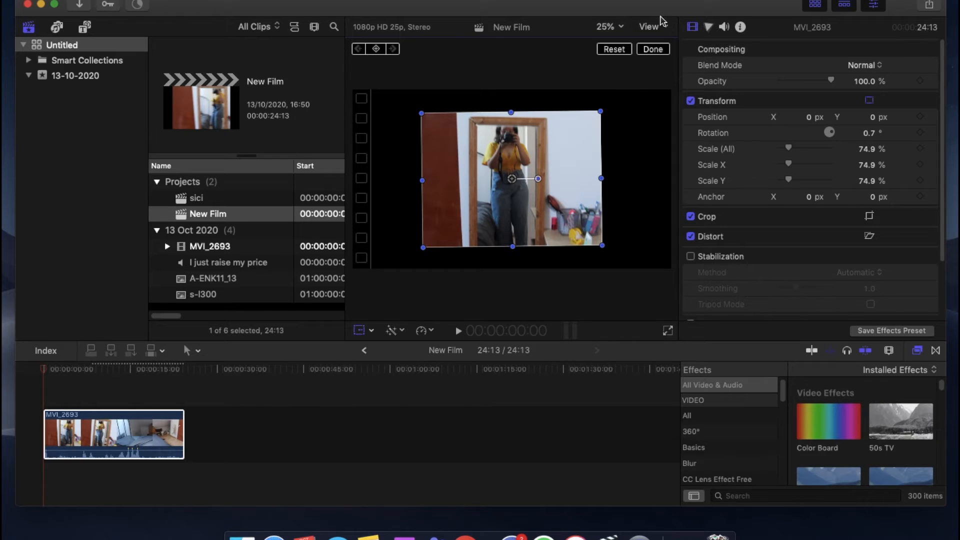
Browse the effects library, including the Color Board and 50s TV video effects, the CC Lens Effect Free category and the audio Distortion category
drag(938, 388, 938, 388)
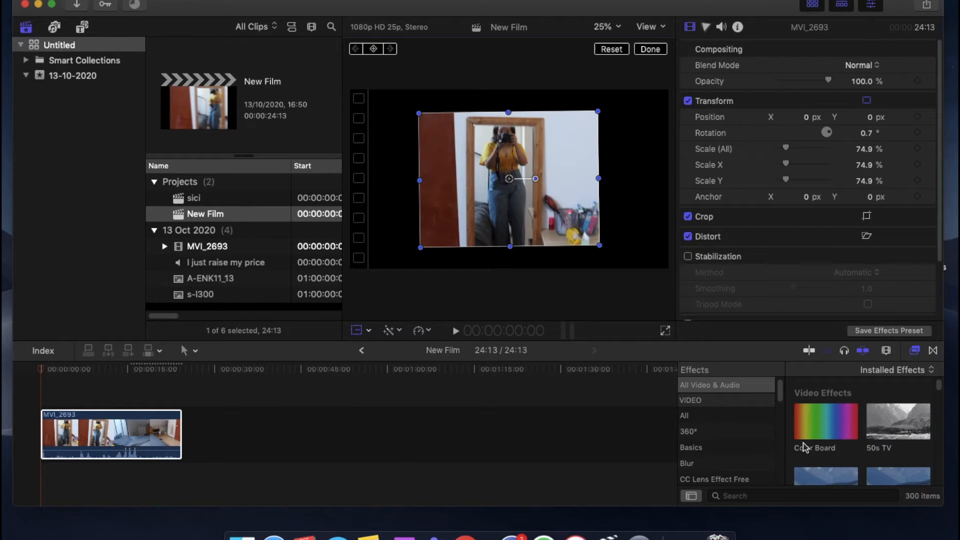
click(815, 433)
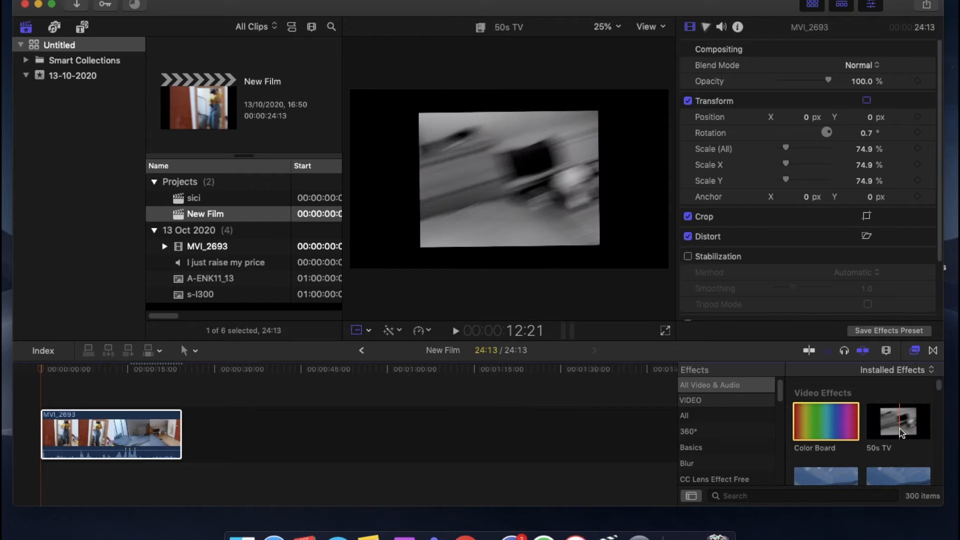
drag(938, 388, 938, 403)
scroll(708, 416, down, 1)
scroll(707, 416, down, 1)
click(715, 444)
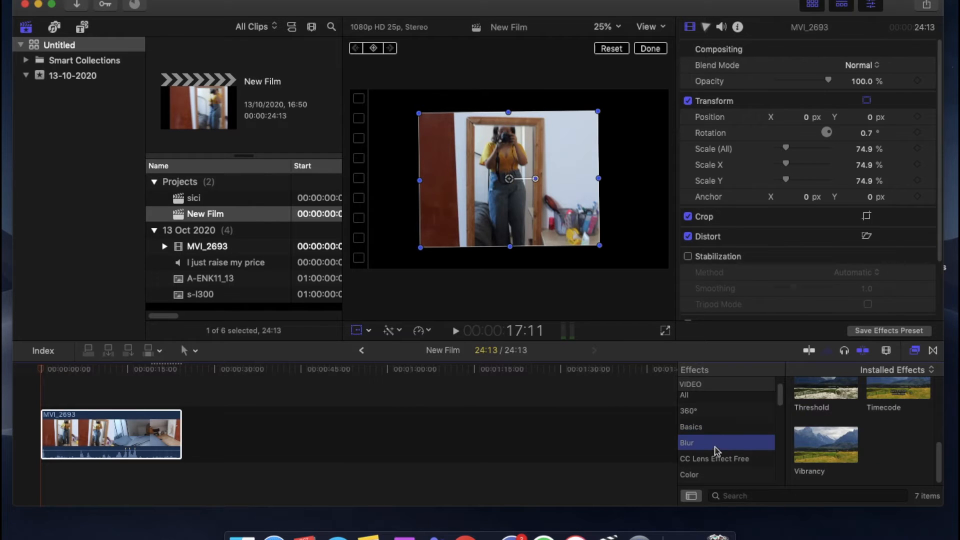
click(714, 457)
scroll(710, 440, down, 5)
click(714, 444)
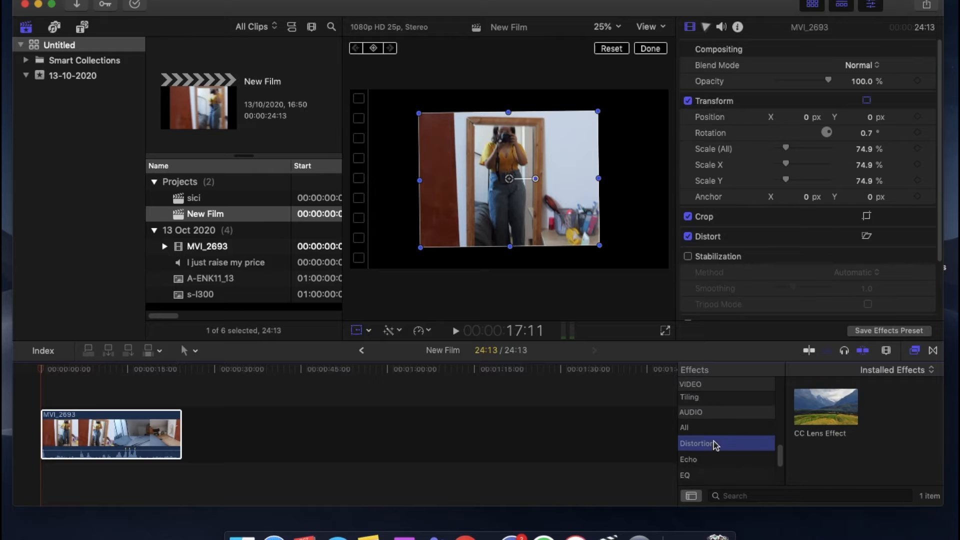
Look through the remaining audio effect categories down to the Specialized effects
scroll(720, 447, down, 3)
click(725, 447)
click(719, 461)
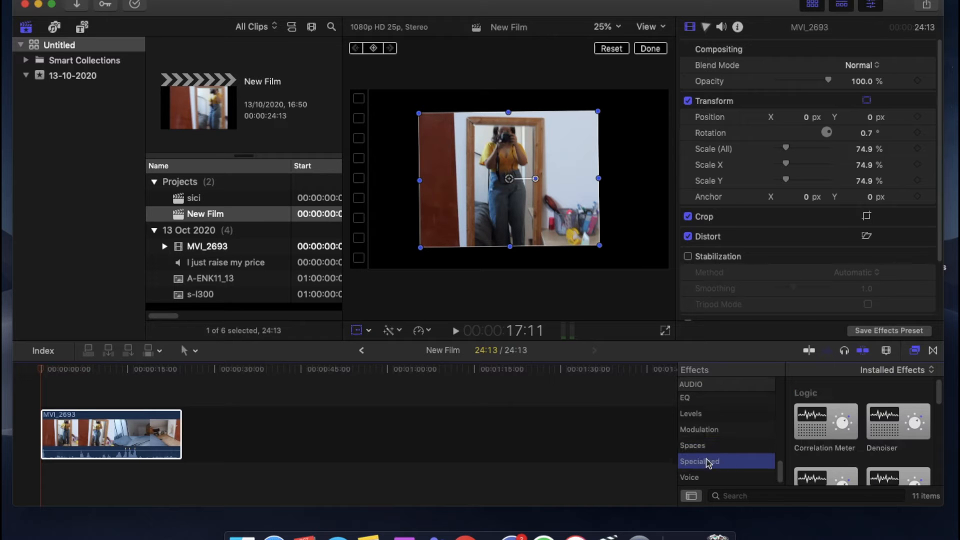
Open the transitions library and preview the Directional and Gaussian transitions in the Blurs category
click(933, 351)
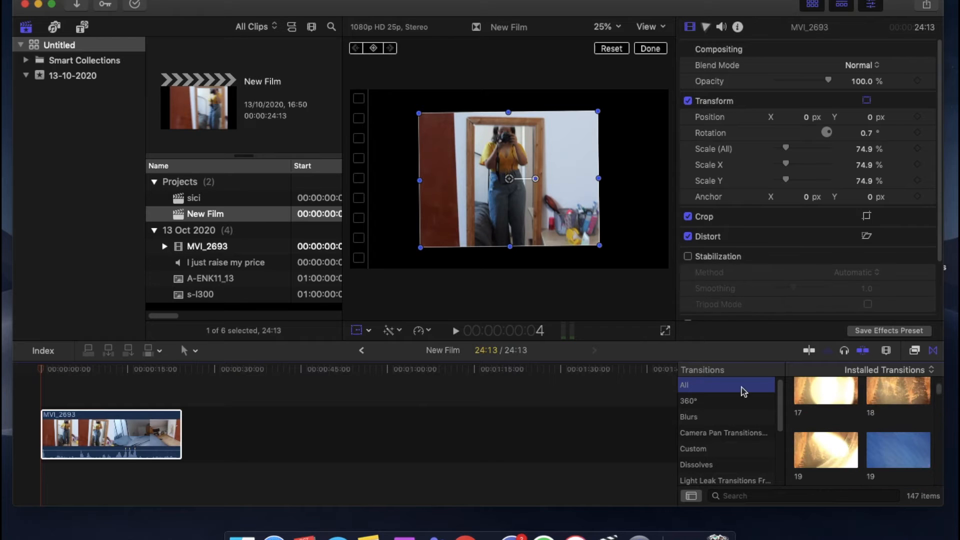
click(729, 416)
scroll(812, 417, up, 3)
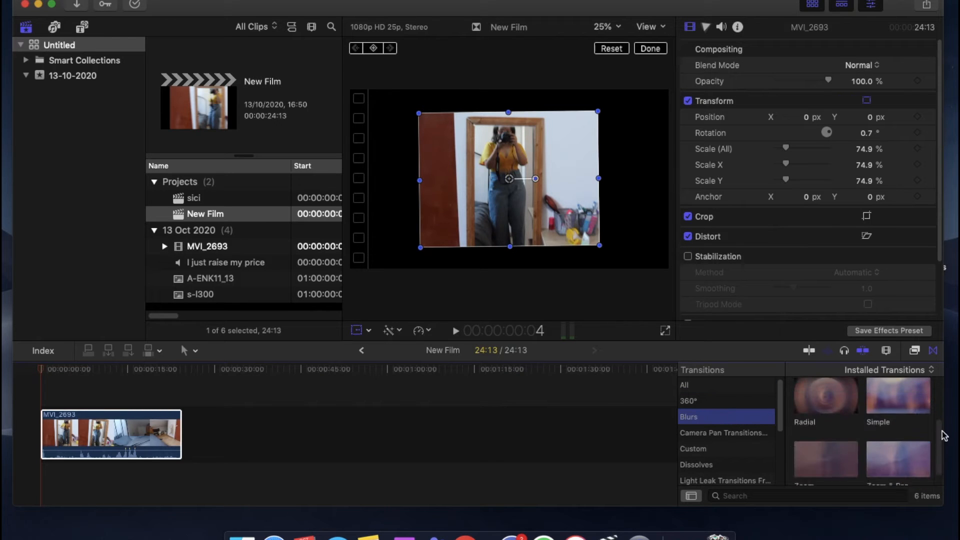
click(813, 416)
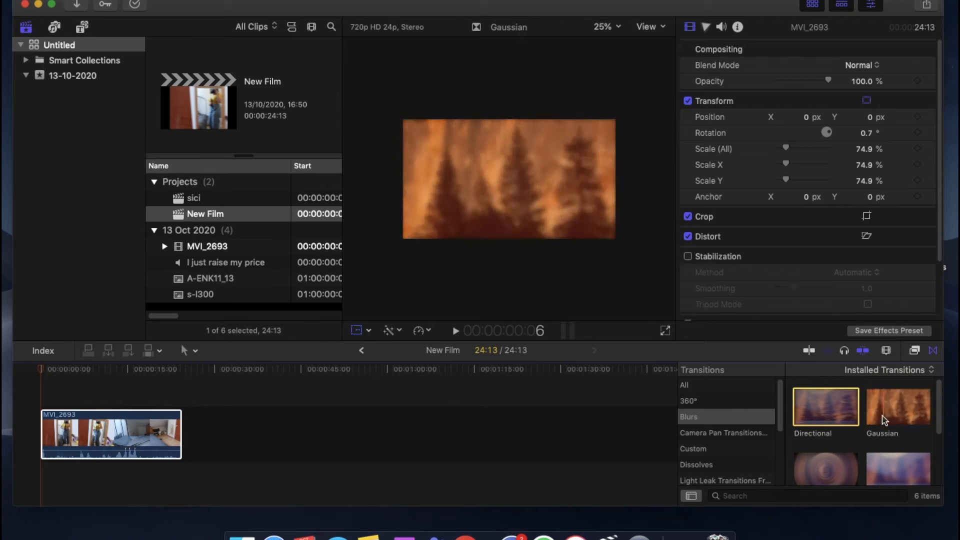
Browse the Camera Pan Transitions and Dissolves categories of the transitions library
click(710, 433)
scroll(779, 434, down, 1)
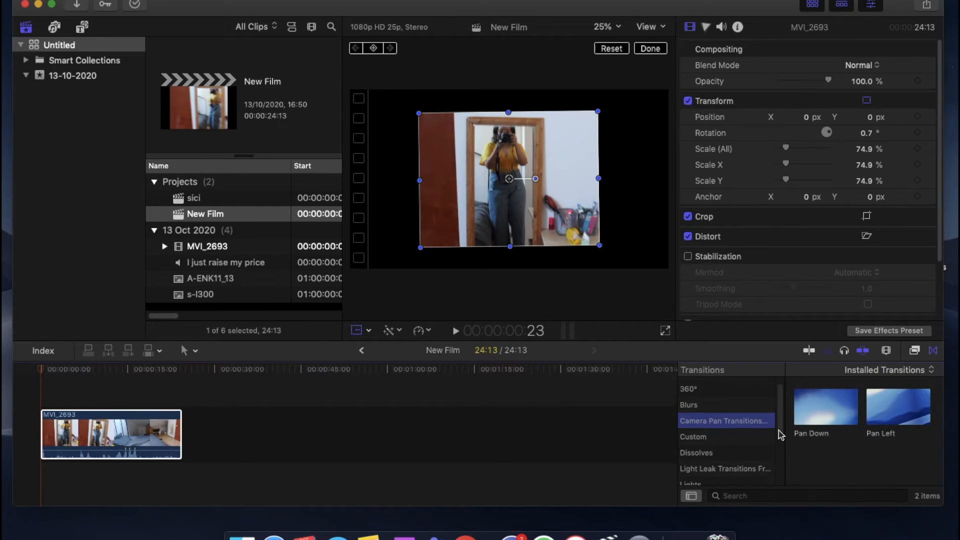
scroll(780, 434, down, 1)
key(Down)
key(Down)
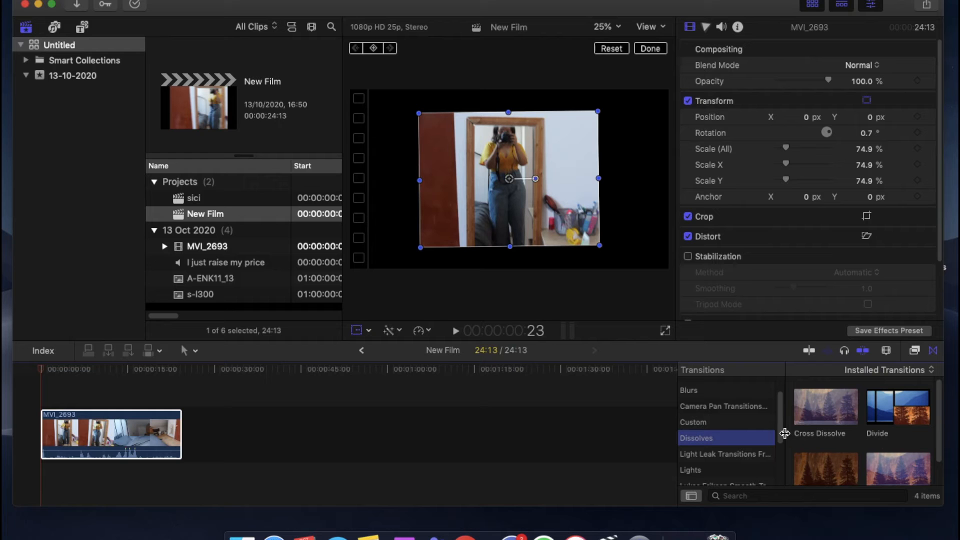
scroll(749, 415, up, 2)
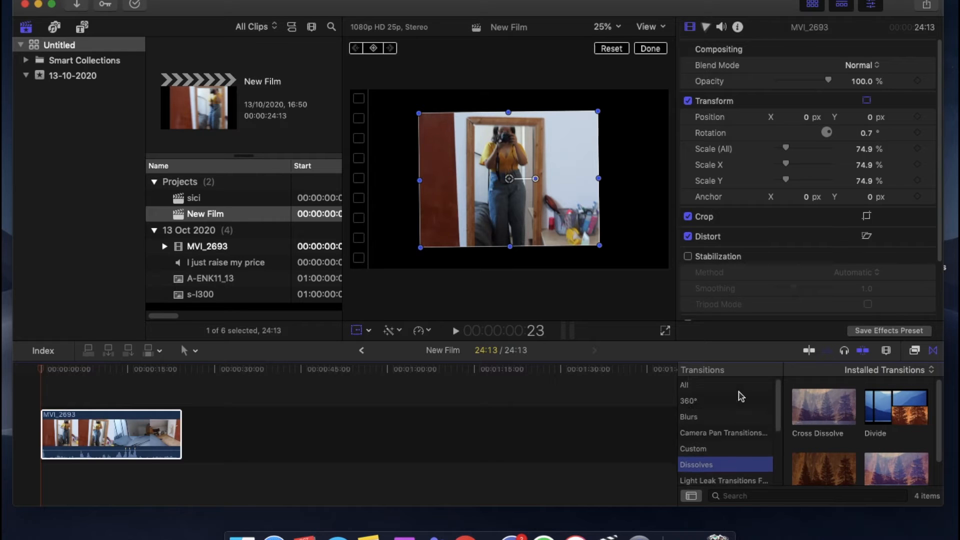
Search all transitions for "fade" and add Fade To Color to the start of the MVI_2693 clip
click(738, 390)
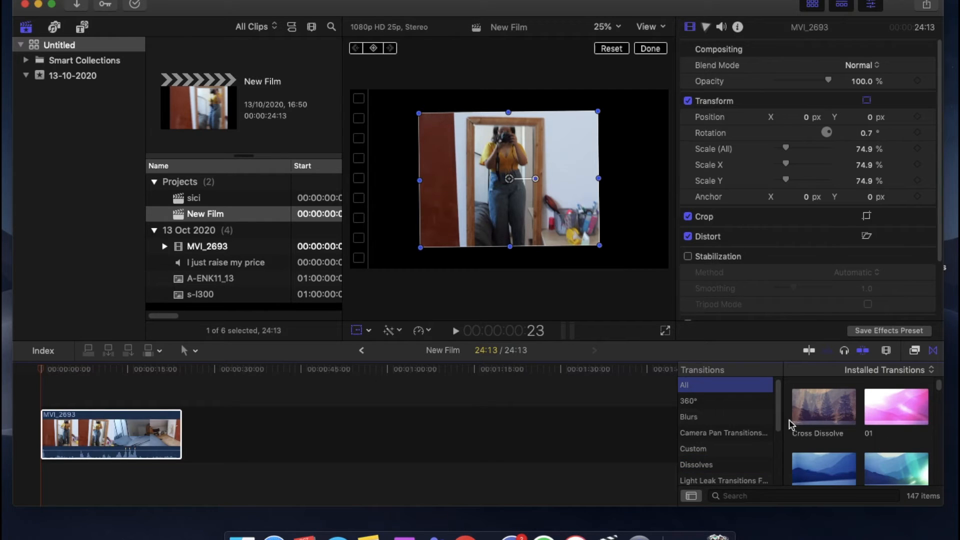
drag(779, 385, 781, 494)
click(781, 495)
text(fade)
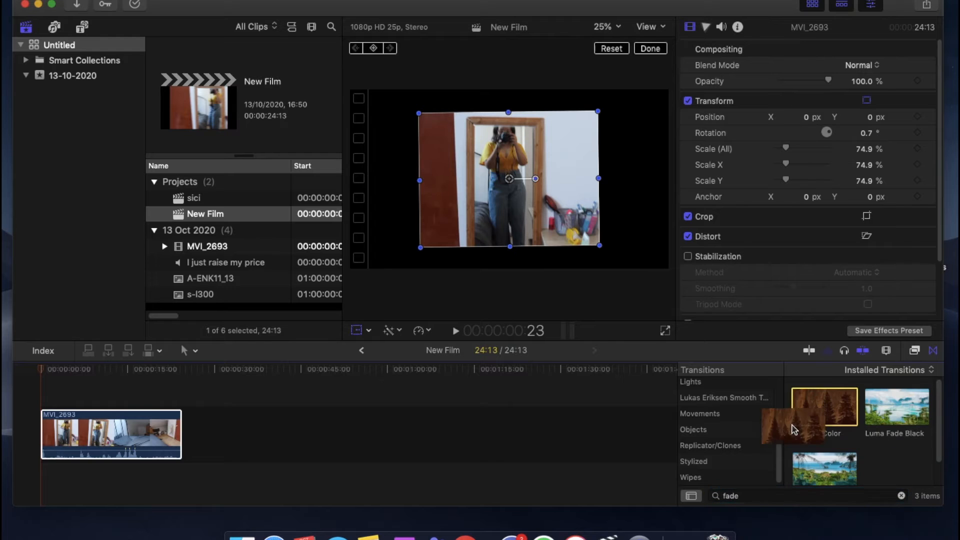
drag(832, 411, 33, 430)
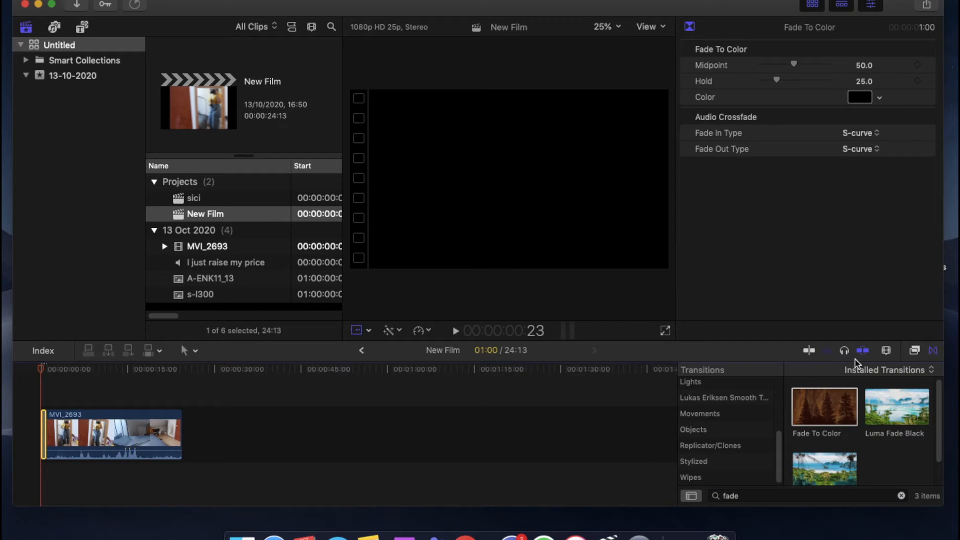
Preview the start of the clip with the Fade To Color transition and delete the transition
key(super+equal)
key(super+equal)
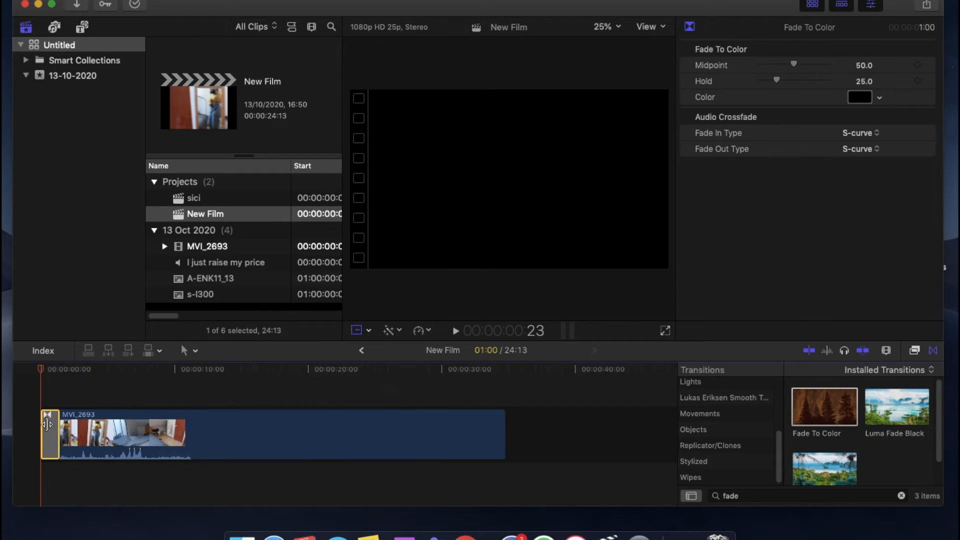
drag(43, 368, 141, 394)
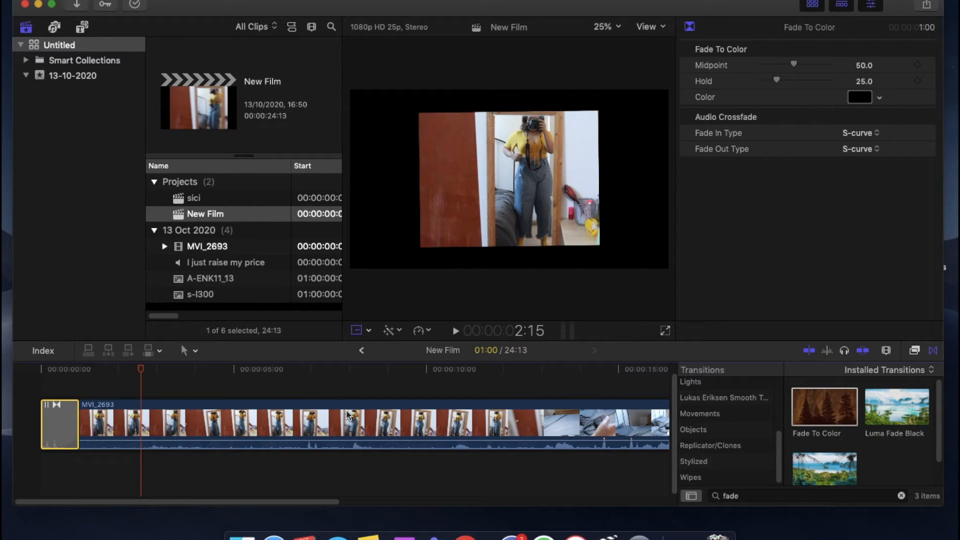
key(Delete)
key(super+minus)
key(super+minus)
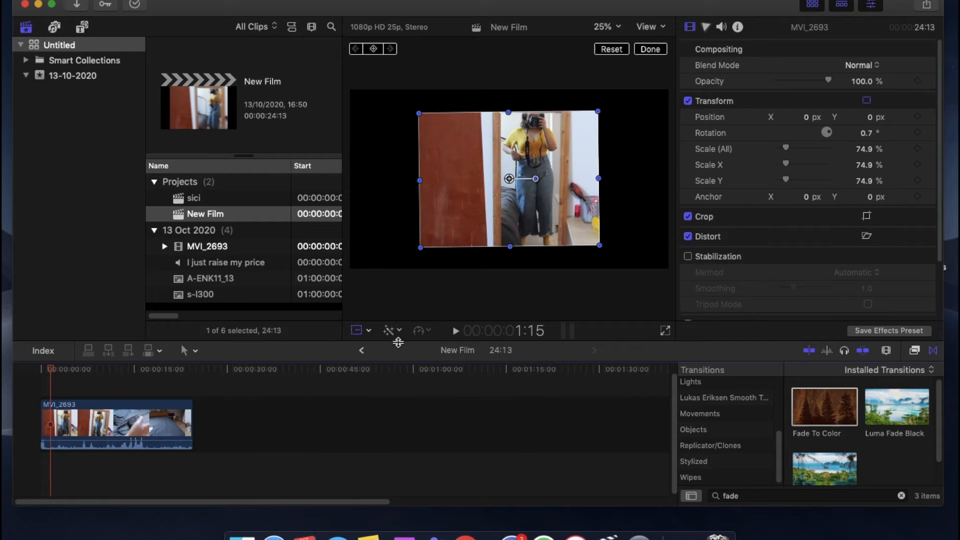
Look through the timeline editing tools and the clip's video settings, from Compositing down to Spatial Conform
click(196, 351)
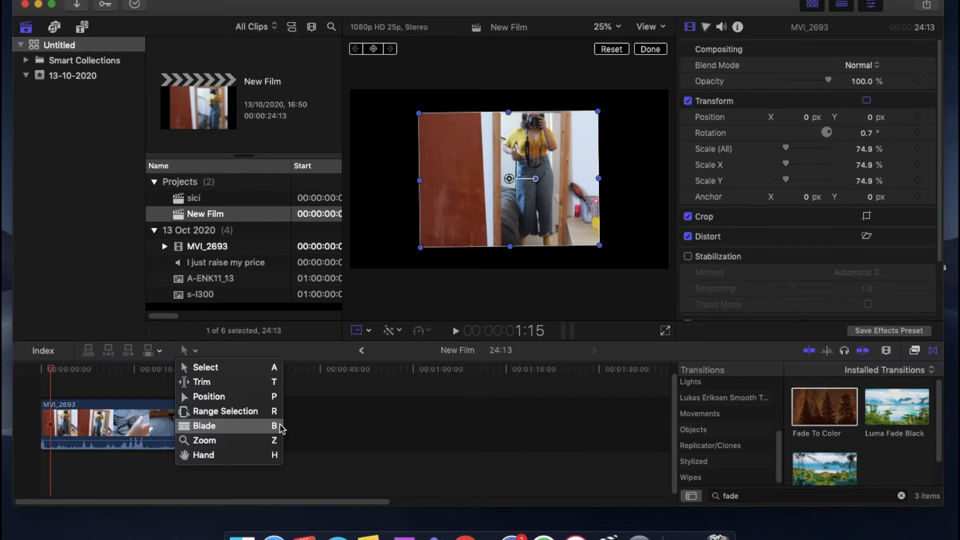
click(332, 412)
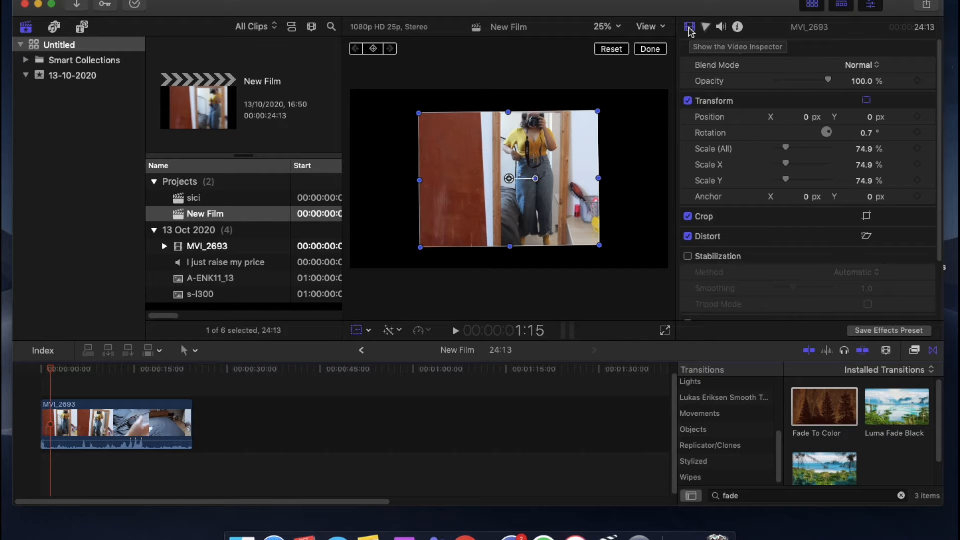
scroll(706, 96, down, 1)
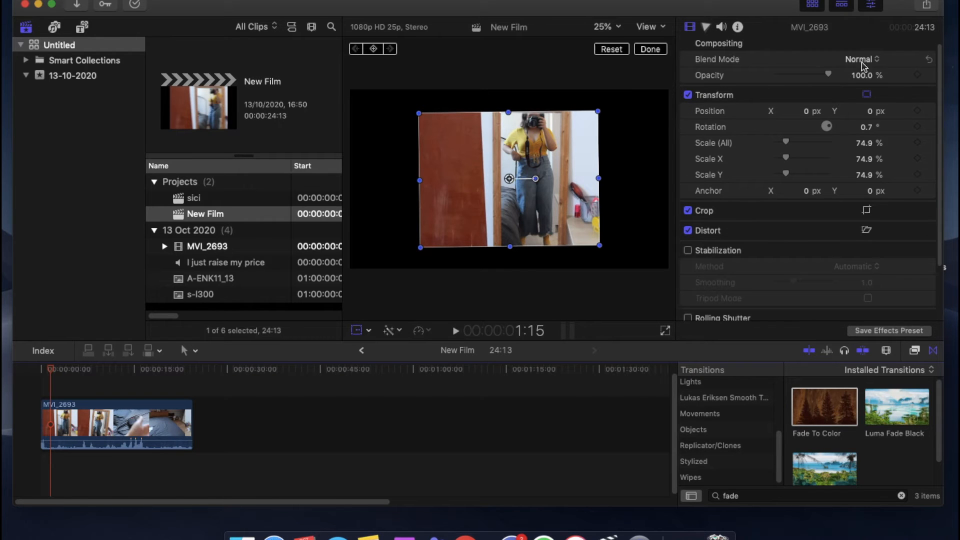
scroll(758, 106, down, 2)
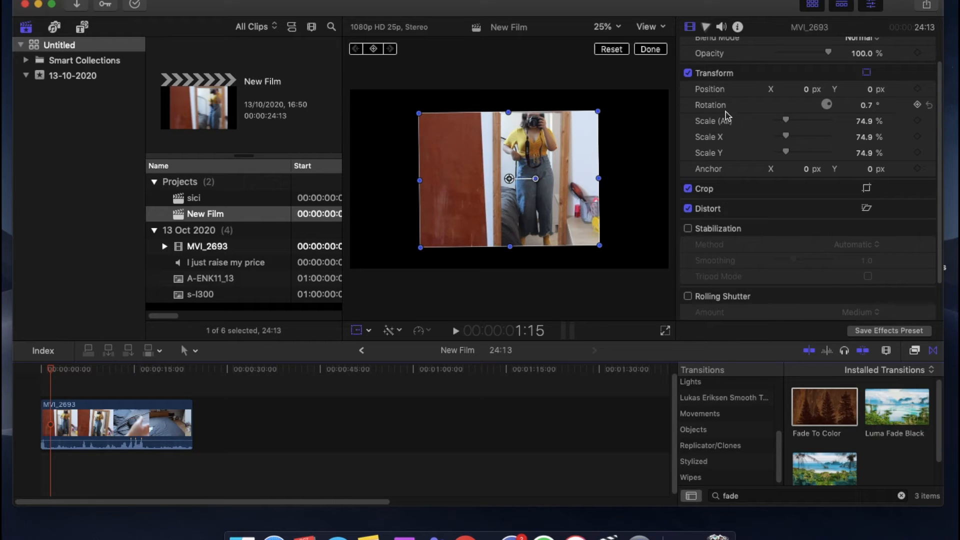
scroll(706, 238, down, 4)
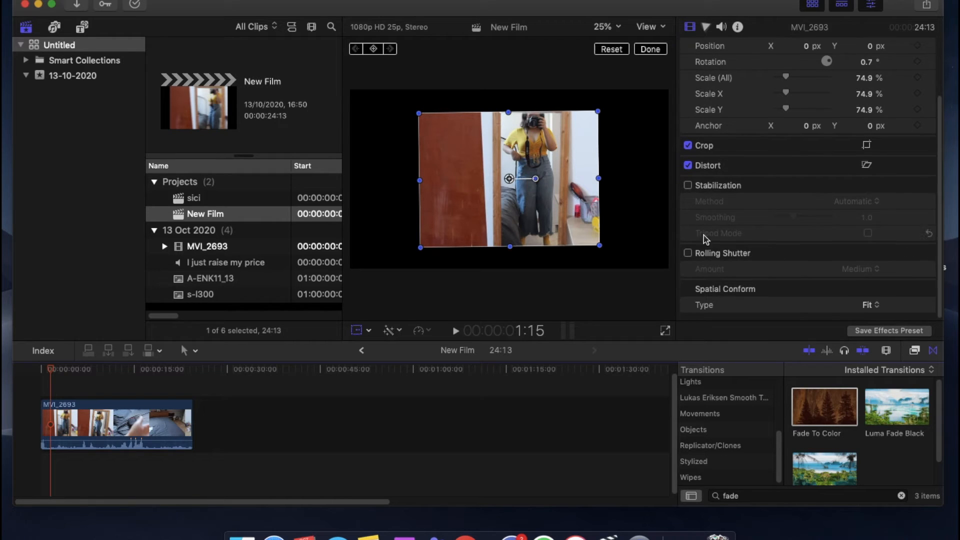
Turn on stabilization for the MVI_2693 clip and move the playhead to the start of the timeline
click(688, 185)
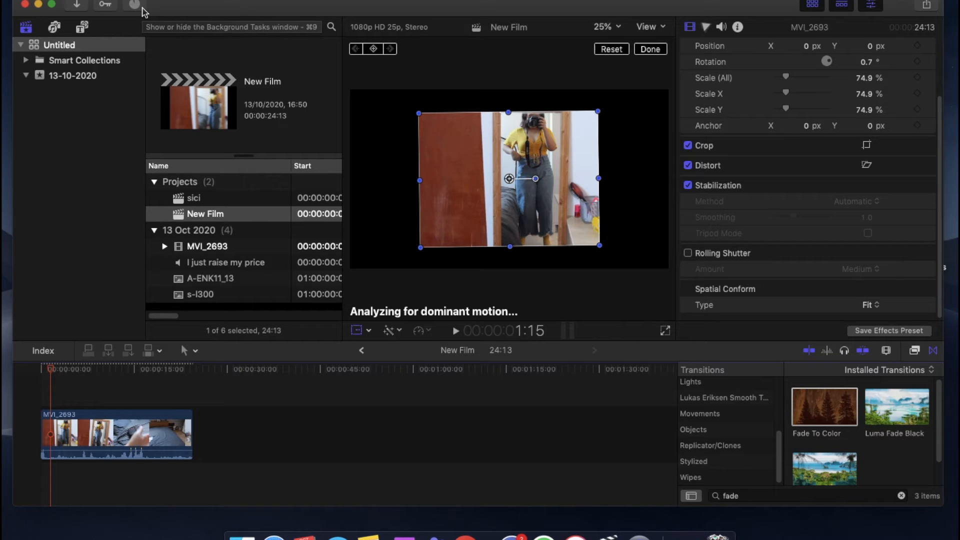
drag(50, 374, 4, 376)
scroll(922, 287, up, 3)
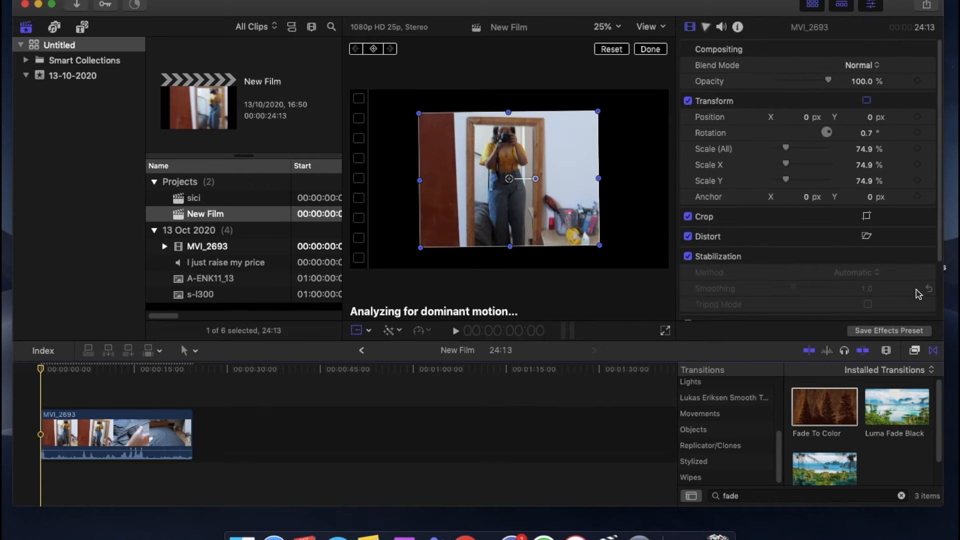
Open the clip's color correction controls and move the playhead to 8:00
click(706, 26)
drag(41, 370, 92, 374)
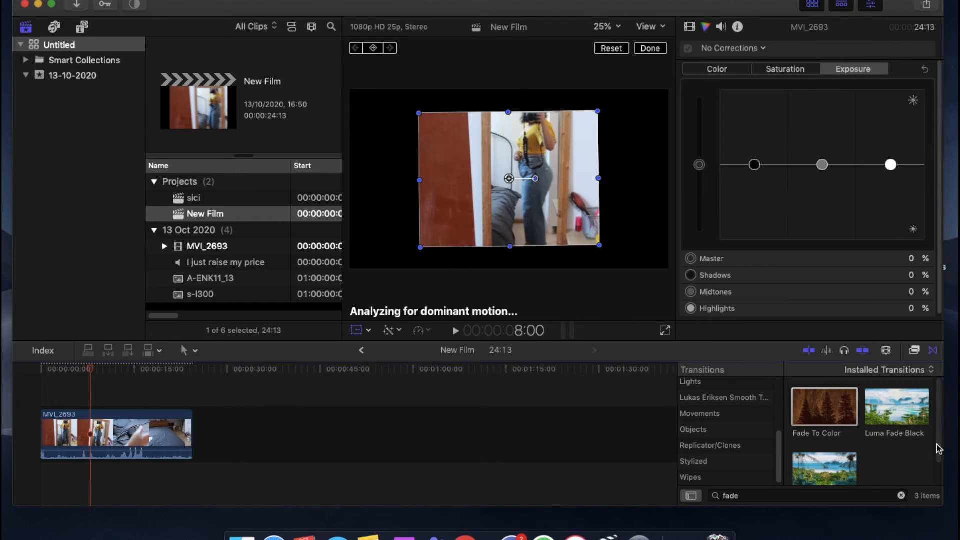
mouse_move(778, 452)
mouse_down()
mouse_move(786, 393)
mouse_move(785, 457)
mouse_up()
click(754, 391)
drag(802, 19, 953, 35)
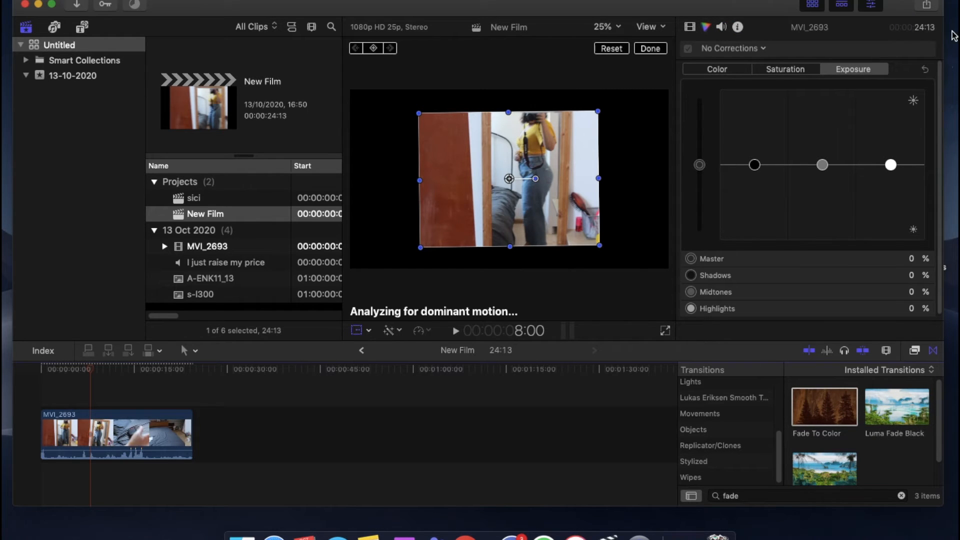
scroll(776, 453, up, 5)
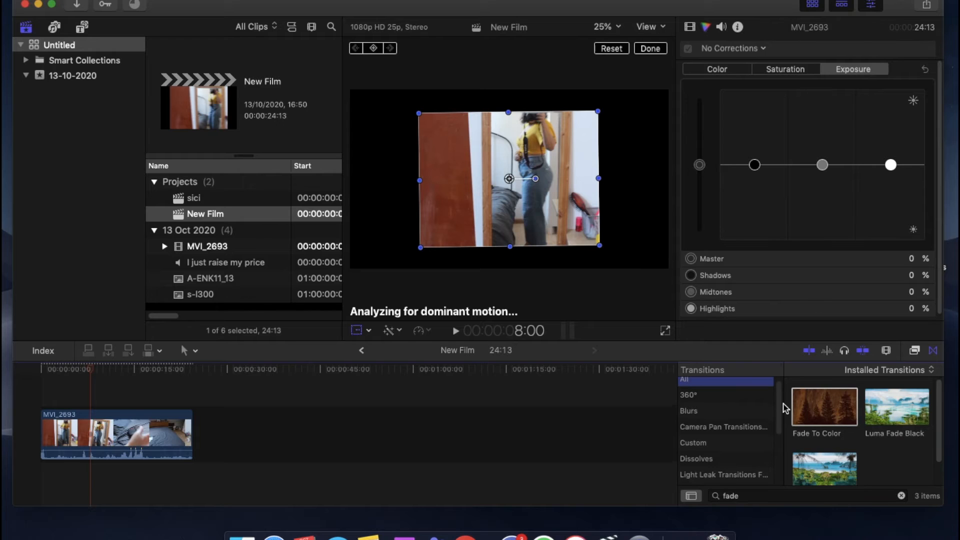
drag(779, 420, 751, 398)
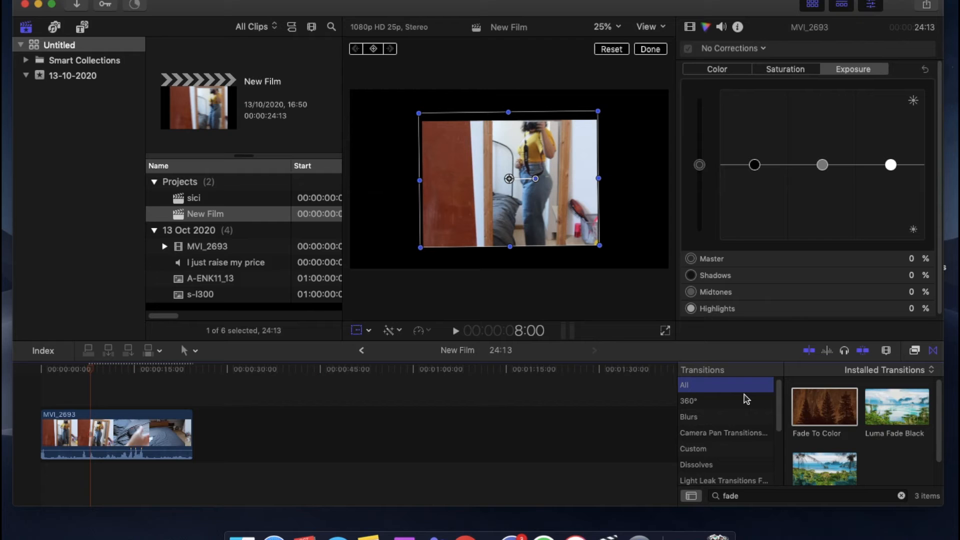
Check the stabilized clip at 1:17 and turn its stabilization off
drag(90, 370, 60, 372)
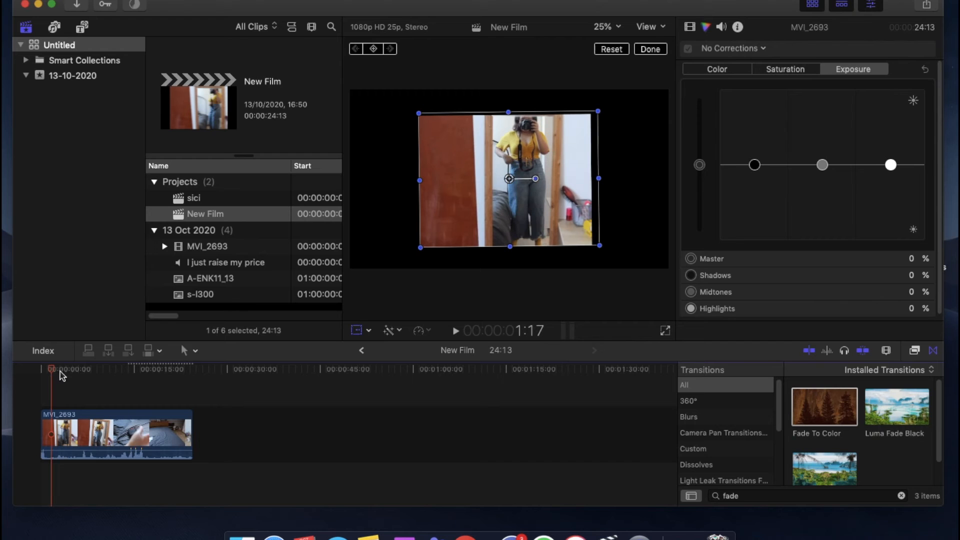
click(686, 258)
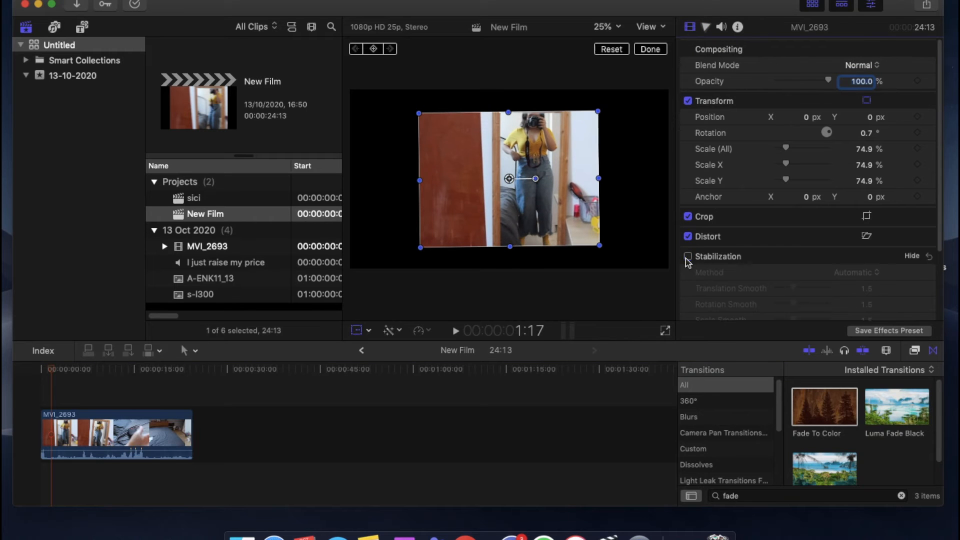
With the playhead at 5:06, adjust the clip's exposure on the Color Board and view its Saturation and Color controls
drag(111, 369, 74, 372)
click(705, 26)
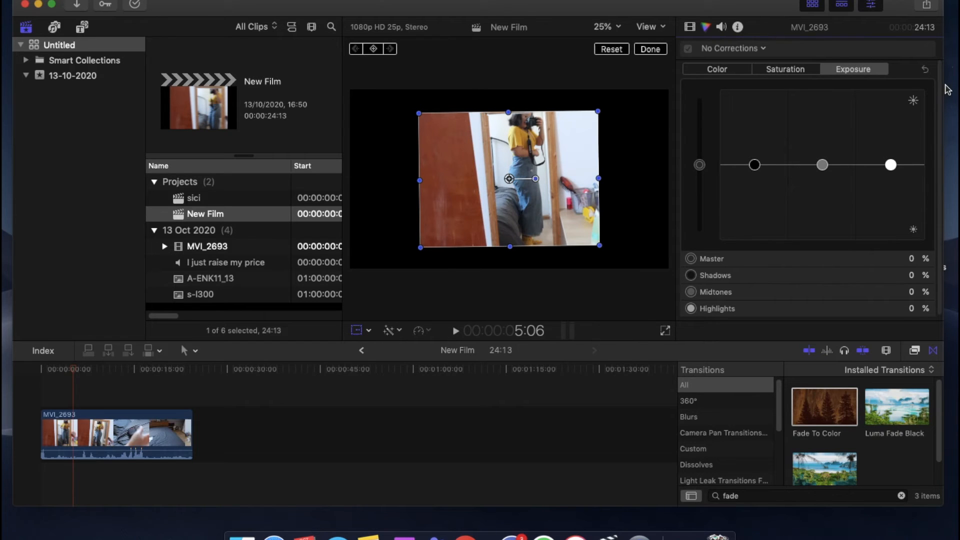
drag(699, 164, 754, 170)
mouse_move(822, 164)
mouse_down()
mouse_move(821, 142)
mouse_move(822, 172)
mouse_up()
click(824, 256)
click(789, 70)
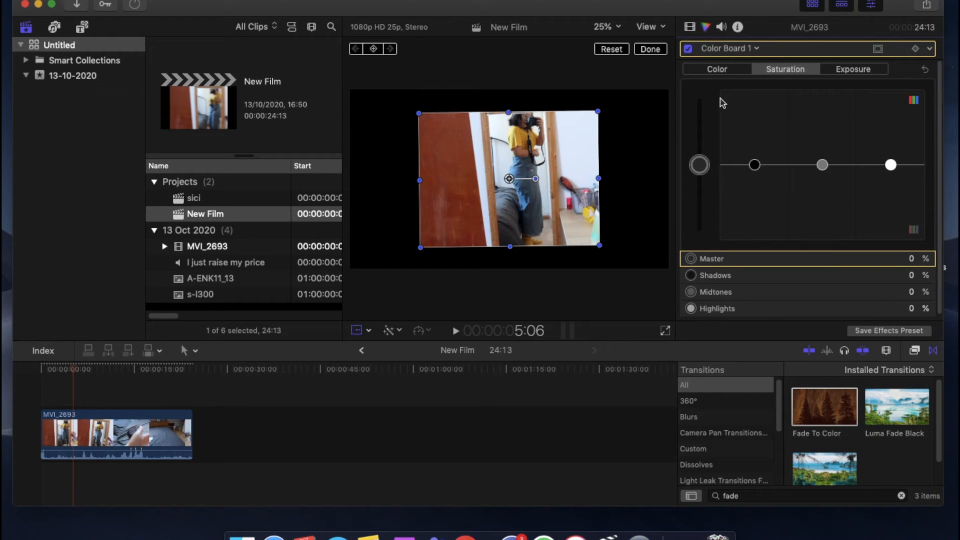
click(718, 71)
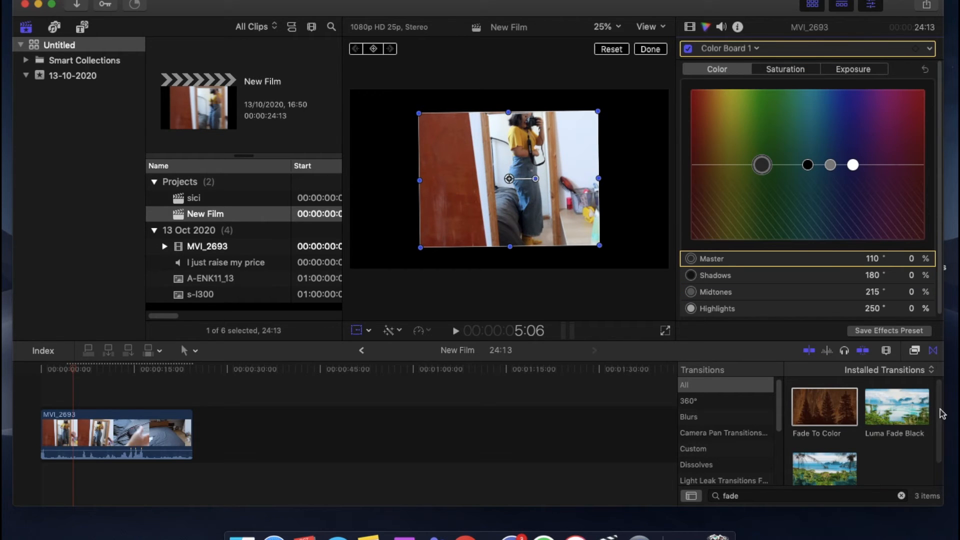
Search the effects library for "col" and apply the Color Curves effect to the MVI_2693 clip
click(768, 495)
text(col)
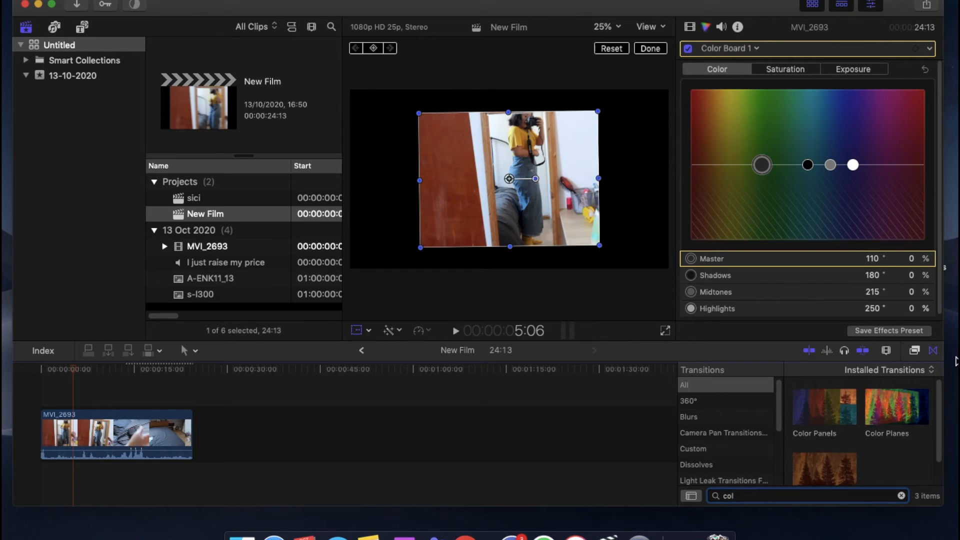
click(914, 354)
click(825, 496)
text(col)
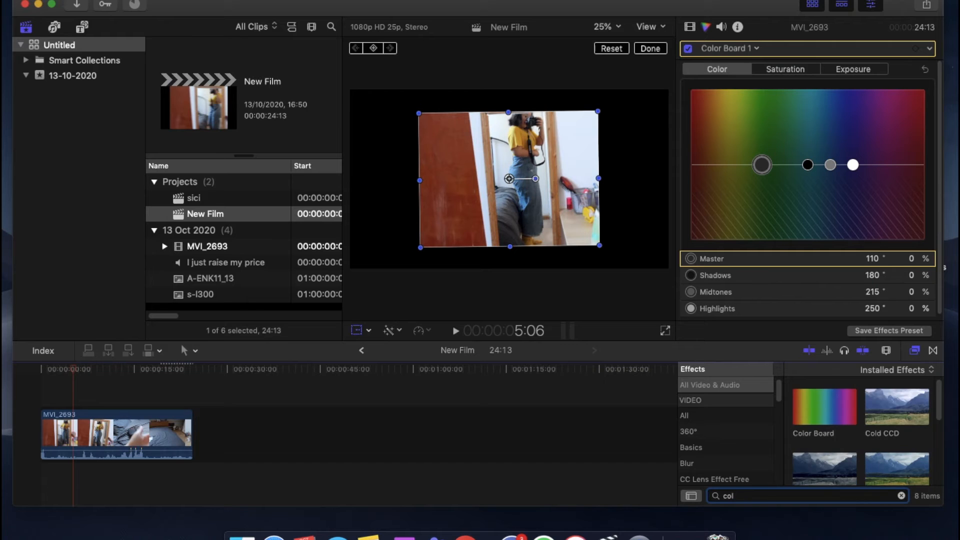
scroll(894, 441, down, 3)
scroll(894, 441, down, 2)
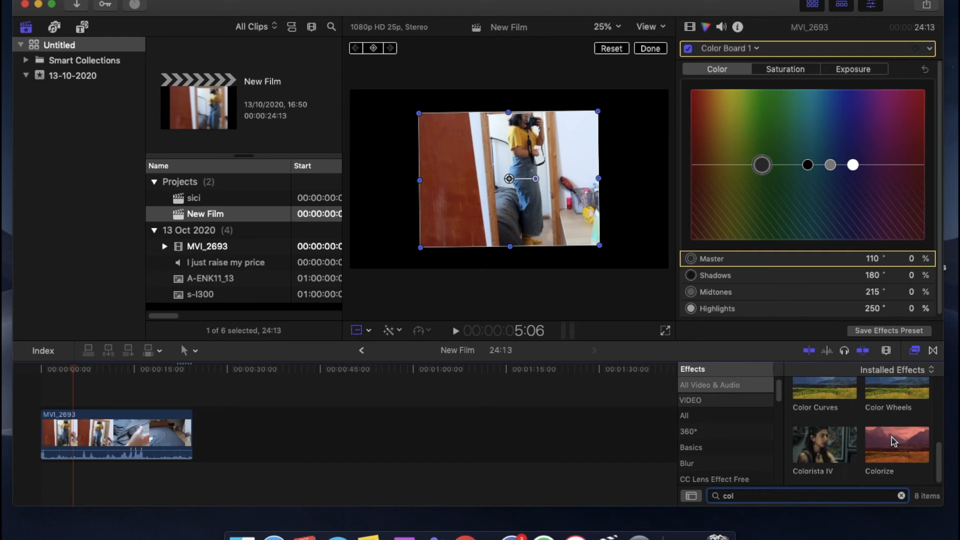
drag(824, 395, 116, 434)
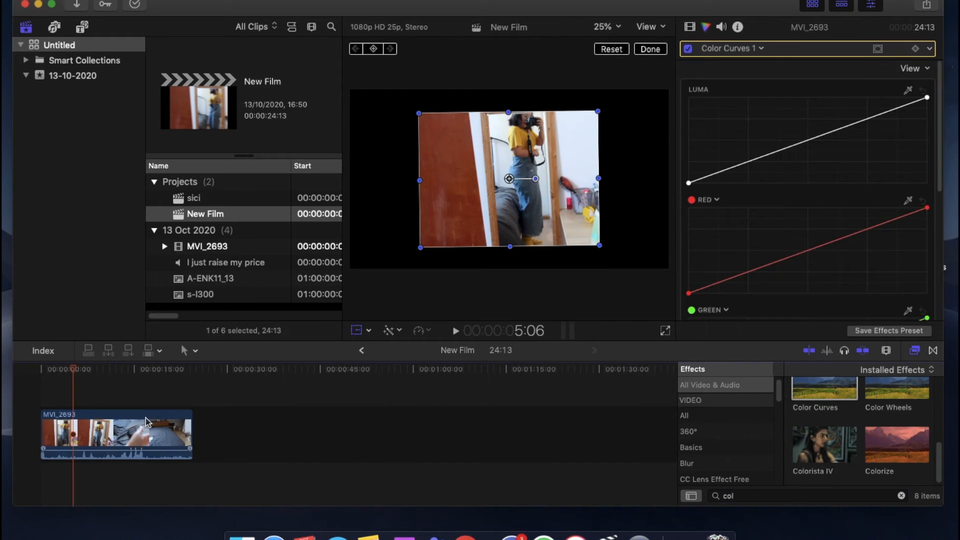
Shape the Luma curve by raising a point in the highlights and slightly lowering one in the shadows
scroll(823, 145, down, 5)
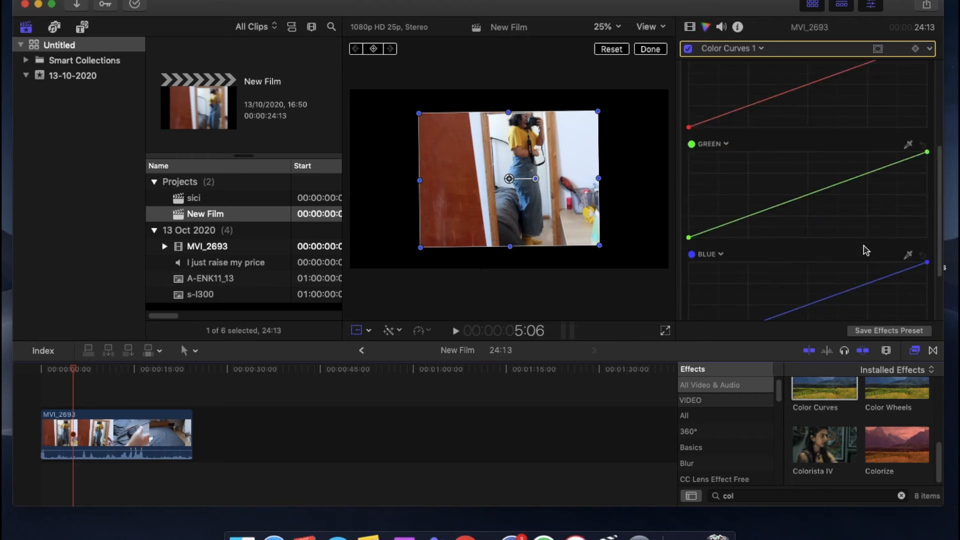
scroll(865, 250, up, 5)
drag(835, 139, 837, 121)
drag(747, 156, 748, 166)
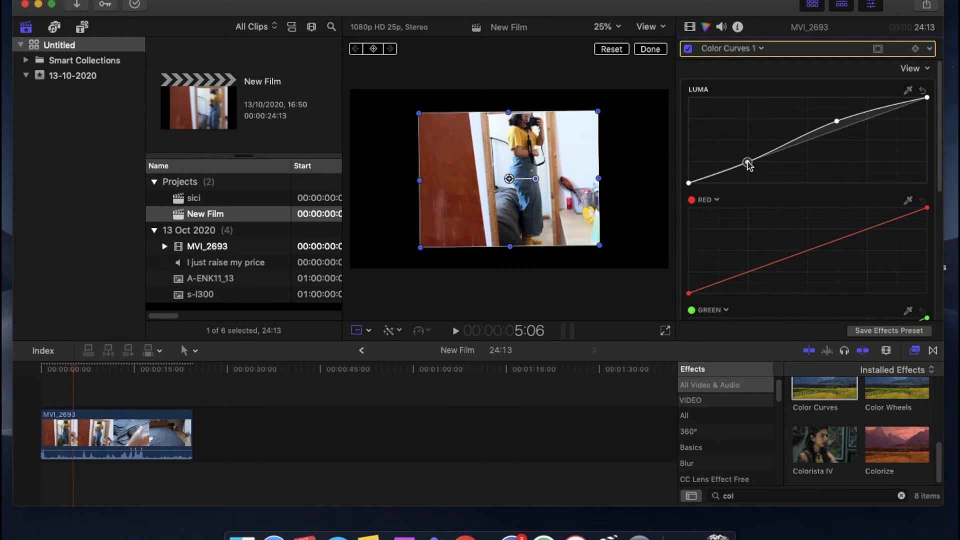
Lower the highlights slightly on the Red and Green color curves and raise a point in the Green curve's shadows
drag(879, 226, 884, 233)
scroll(881, 228, down, 4)
drag(757, 270, 758, 266)
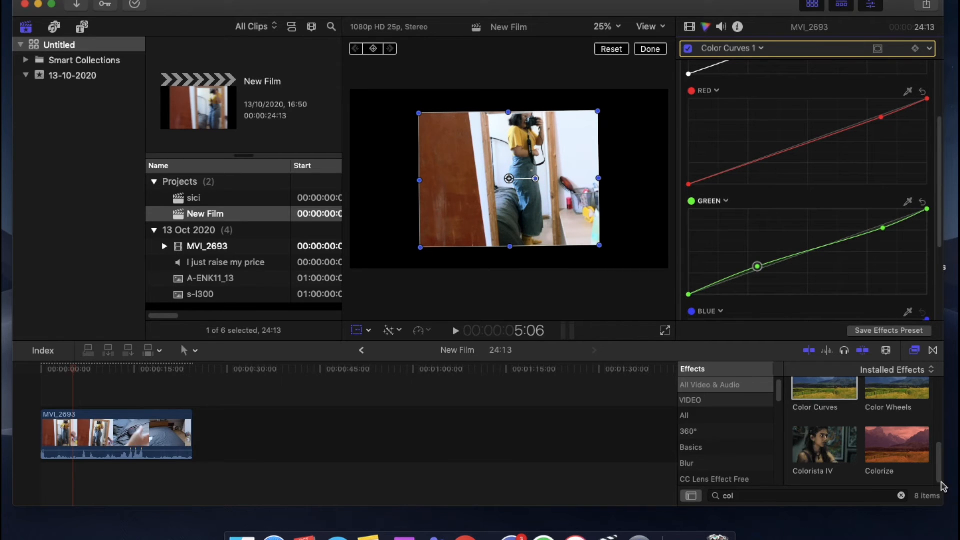
Select the MVI_2693 clip, show its audio settings, and examine the audio effect categories from Distortion to Voice
drag(61, 377, 187, 390)
scroll(933, 459, up, 5)
click(100, 440)
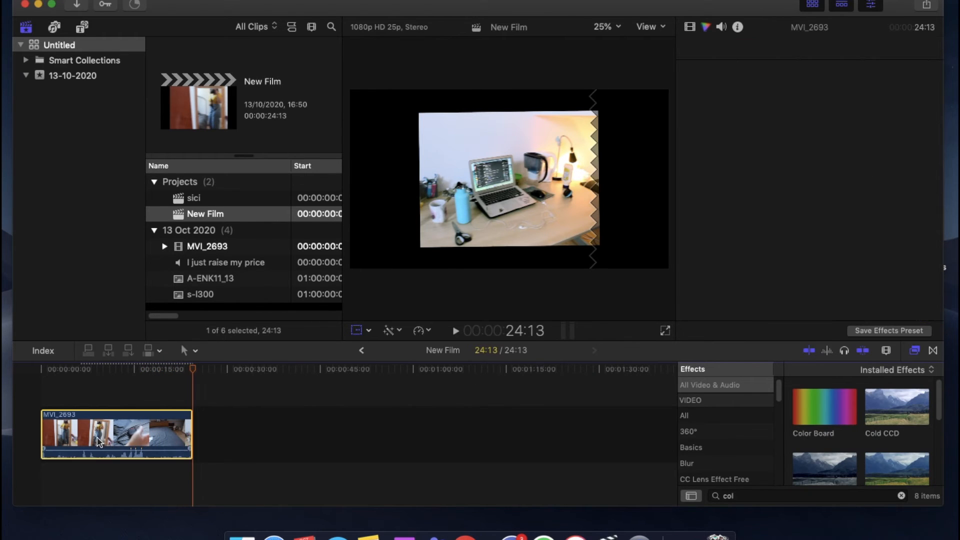
click(722, 28)
scroll(939, 99, down, 2)
scroll(938, 99, up, 2)
scroll(775, 398, down, 1)
scroll(778, 420, down, 5)
click(701, 430)
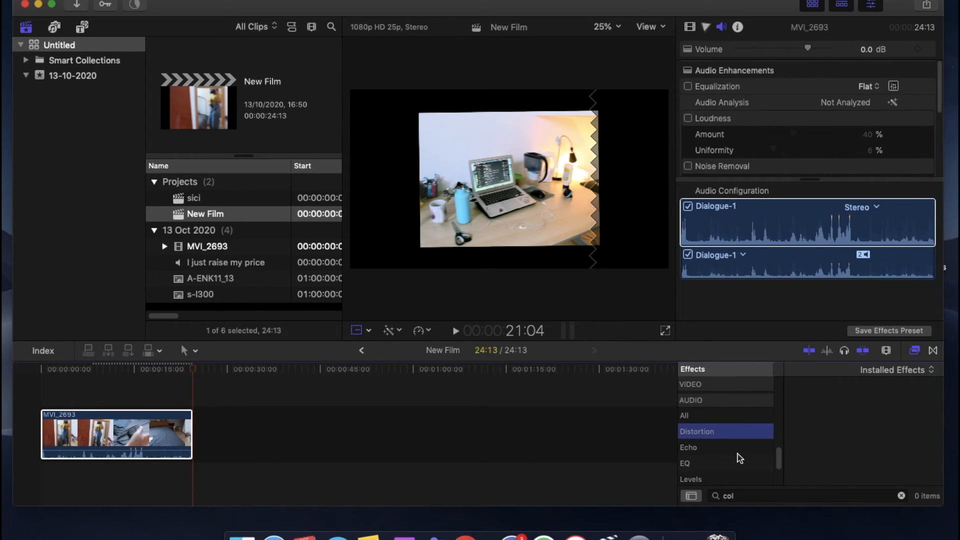
scroll(737, 454, down, 4)
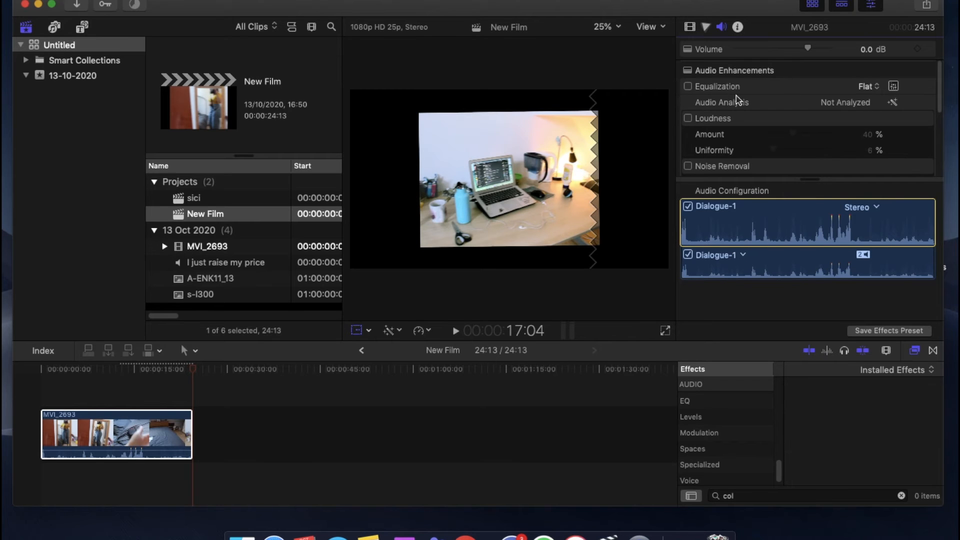
Examine the clip's Equalization presets and the Audio Enhancements settings, including Loudness and Noise Removal
click(874, 88)
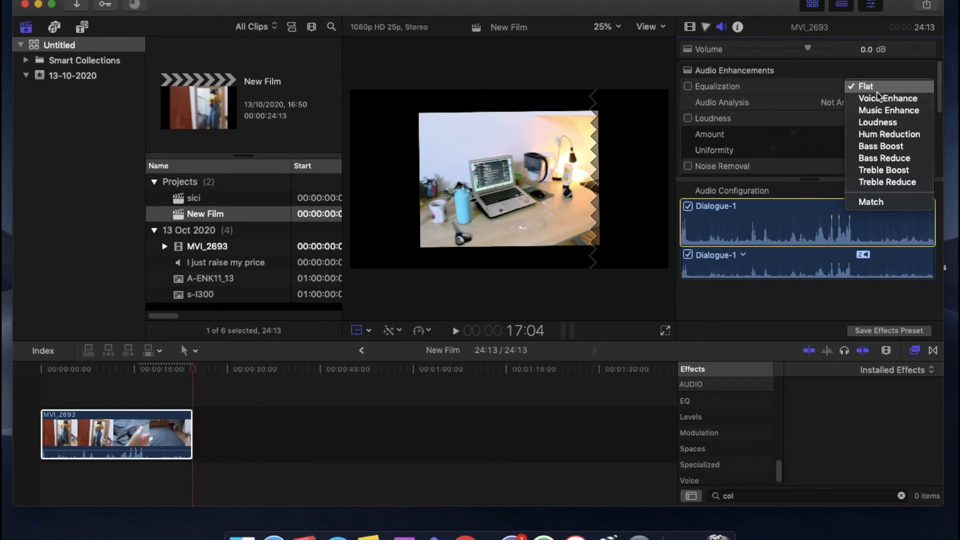
click(810, 91)
scroll(941, 100, down, 2)
scroll(942, 107, up, 2)
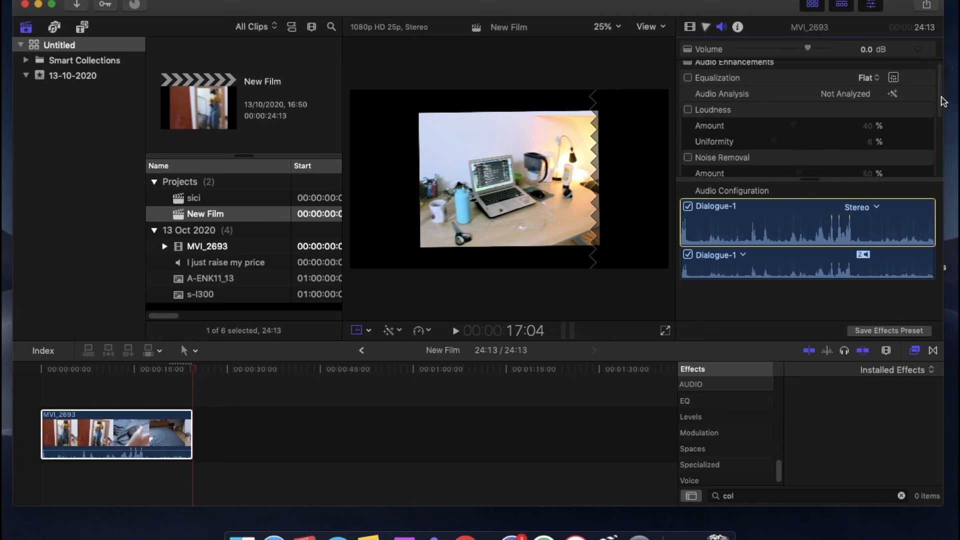
scroll(943, 104, up, 1)
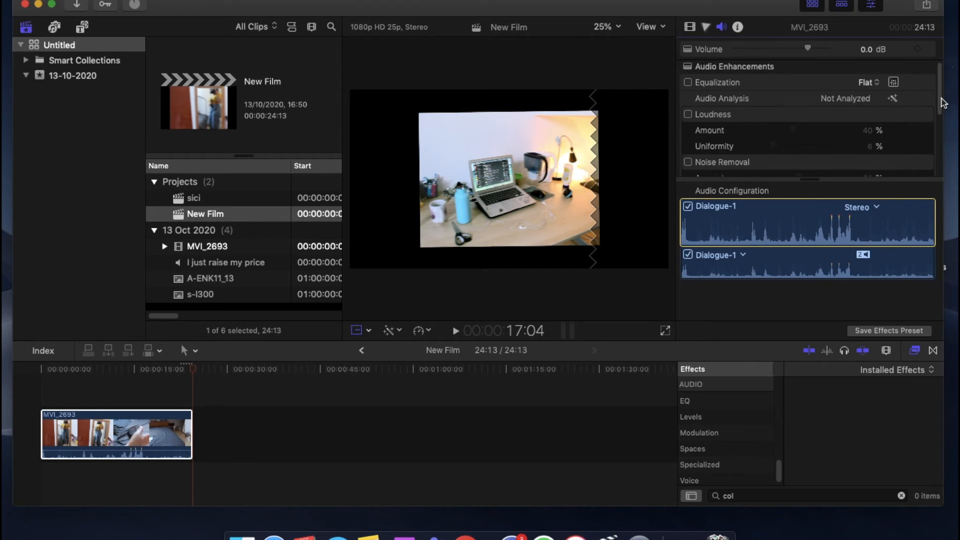
scroll(942, 102, down, 2)
scroll(940, 122, down, 4)
scroll(935, 150, up, 5)
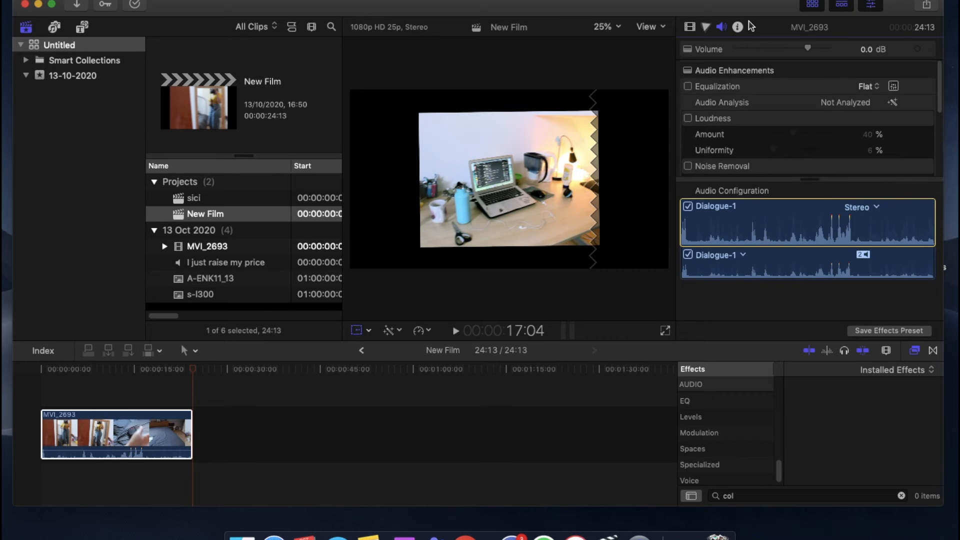
Move the playhead to 18:21 and try the Trim tool on the end of the MVI_2693 clip
click(116, 383)
drag(83, 371, 157, 370)
click(195, 351)
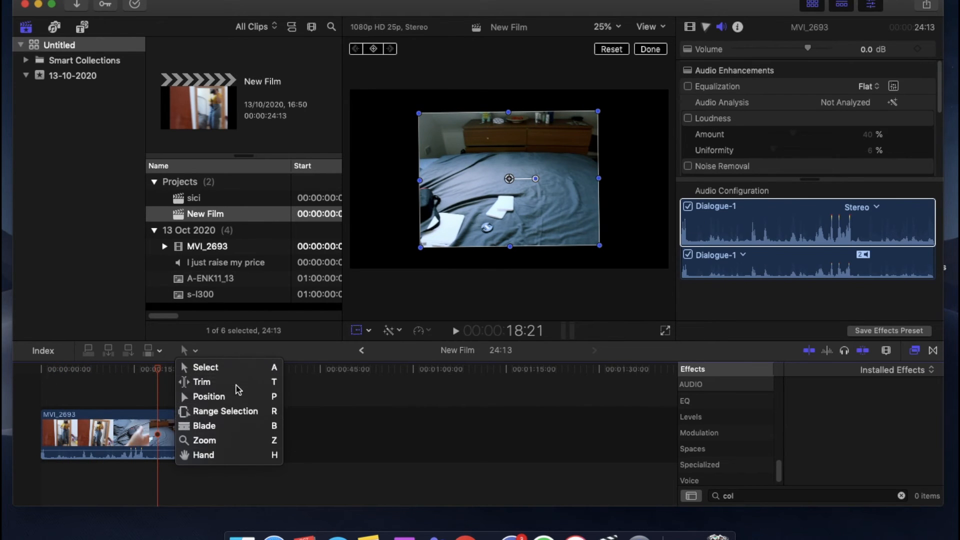
click(202, 382)
mouse_move(192, 433)
mouse_down()
mouse_move(168, 433)
mouse_move(192, 433)
mouse_up()
Split the MVI_2693 clip with the Blade tool at 13:18 and again nearer its end, and undo both cuts
click(186, 350)
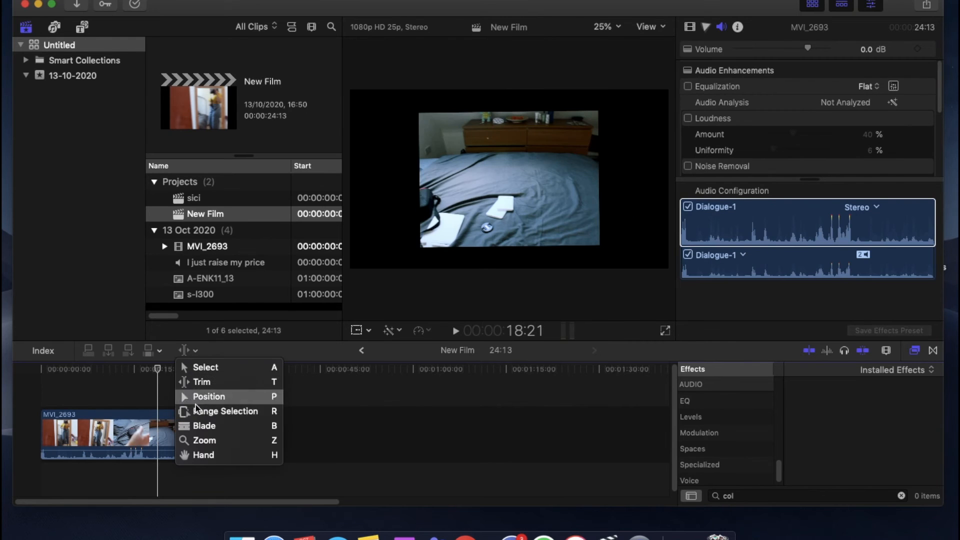
click(201, 426)
click(126, 431)
click(168, 433)
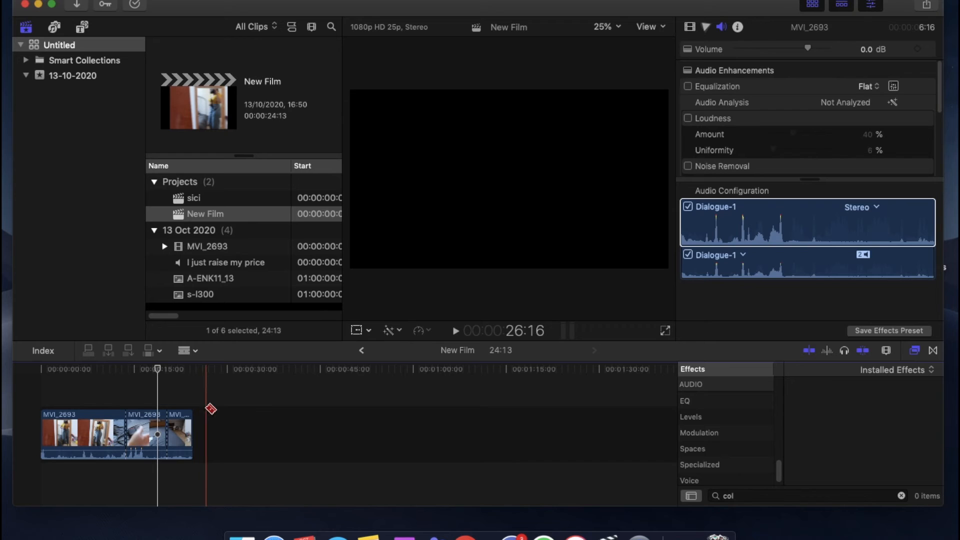
key(super+z)
key(super+z)
Try the Hand tool, switch to the Position tool and select the MVI_2693 clip in the timeline
click(187, 350)
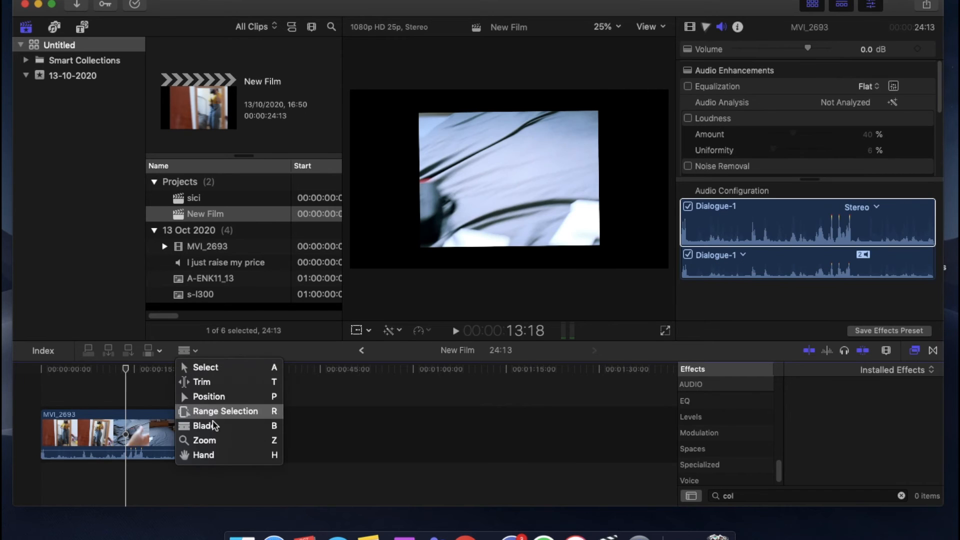
click(223, 455)
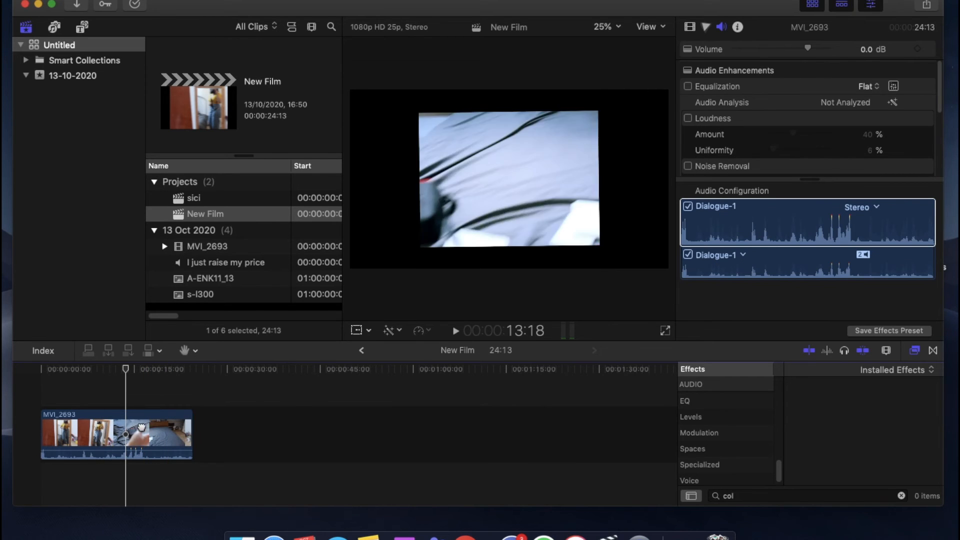
click(196, 351)
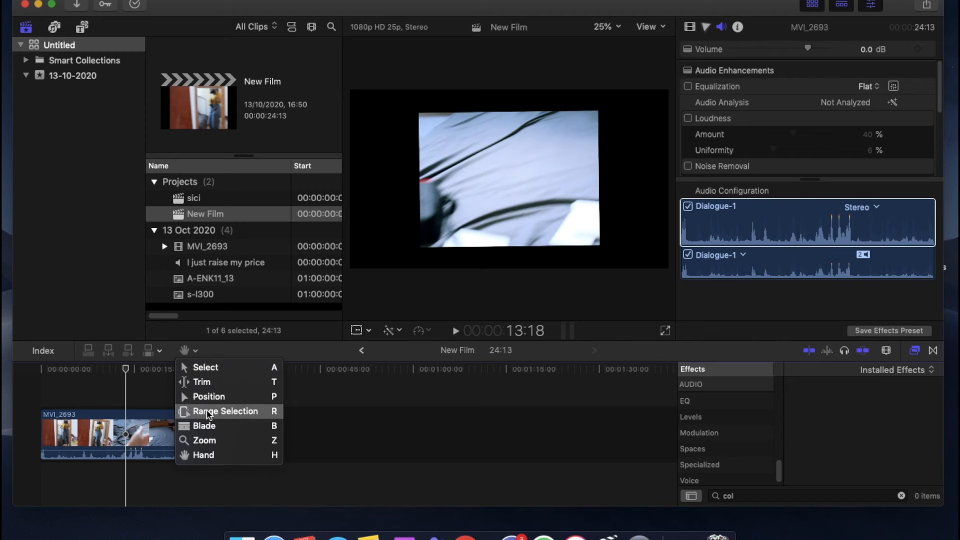
click(209, 396)
mouse_move(100, 431)
mouse_down()
mouse_move(459, 433)
mouse_move(95, 434)
mouse_up()
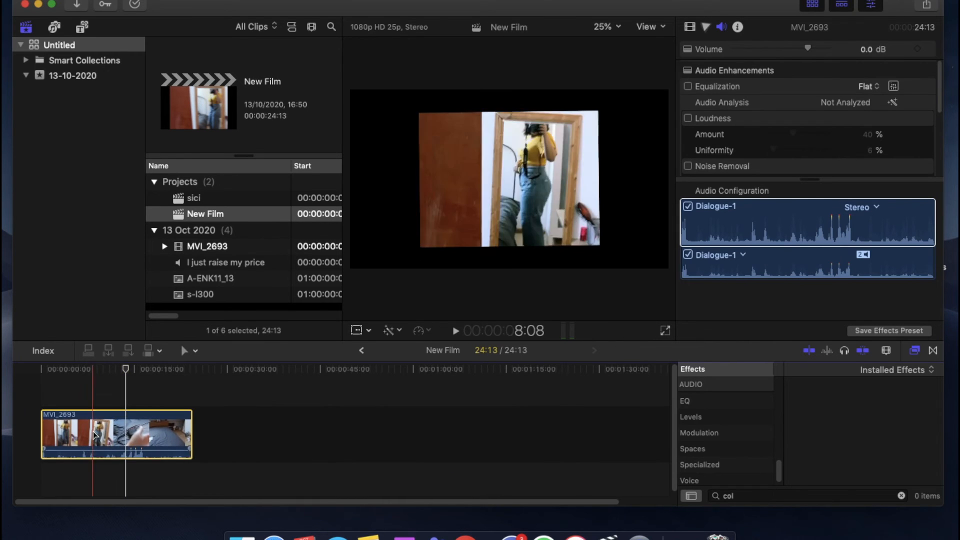
Show the Titles and Generators library and expand both of its category lists
click(54, 26)
click(82, 27)
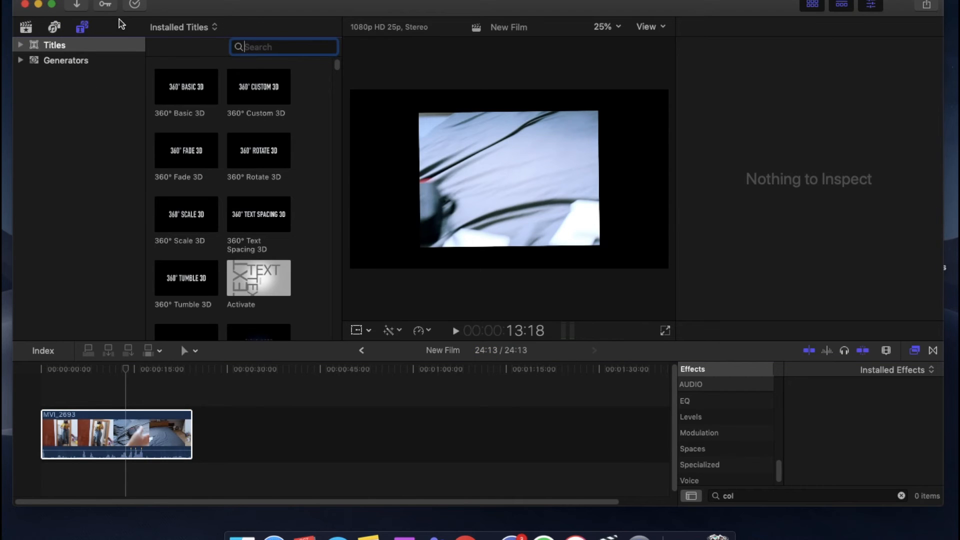
click(20, 60)
click(20, 45)
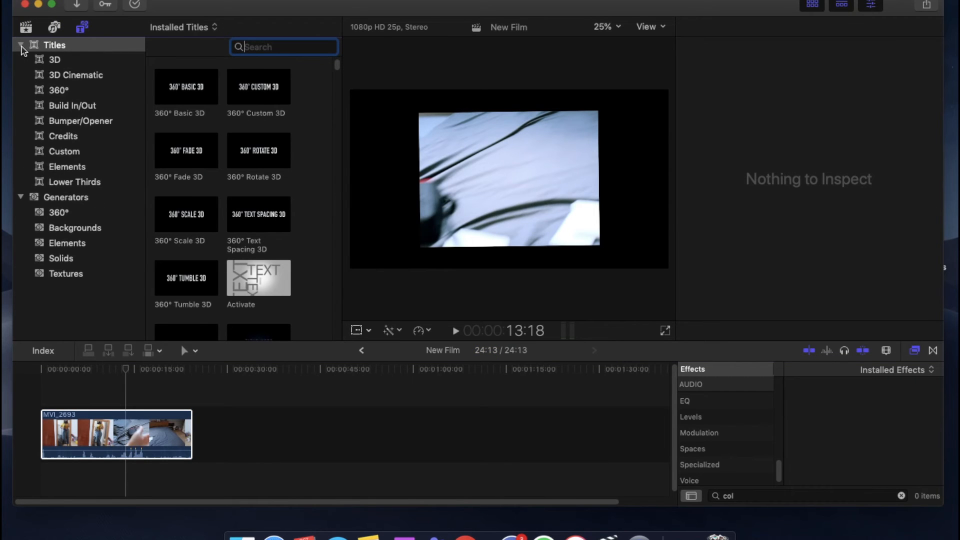
Move the playhead to 23:06 and browse the installed titles, previewing designs such as Filmstrip Push, Event Ribbon, Push Out, Winners Circle and 360° Fade 3D
drag(335, 70, 330, 94)
drag(59, 370, 185, 370)
drag(334, 97, 342, 264)
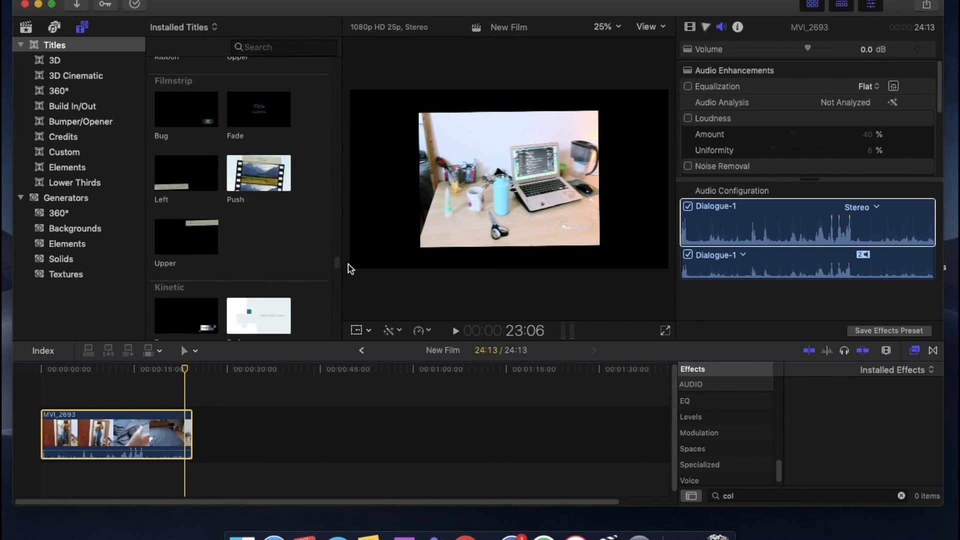
click(267, 215)
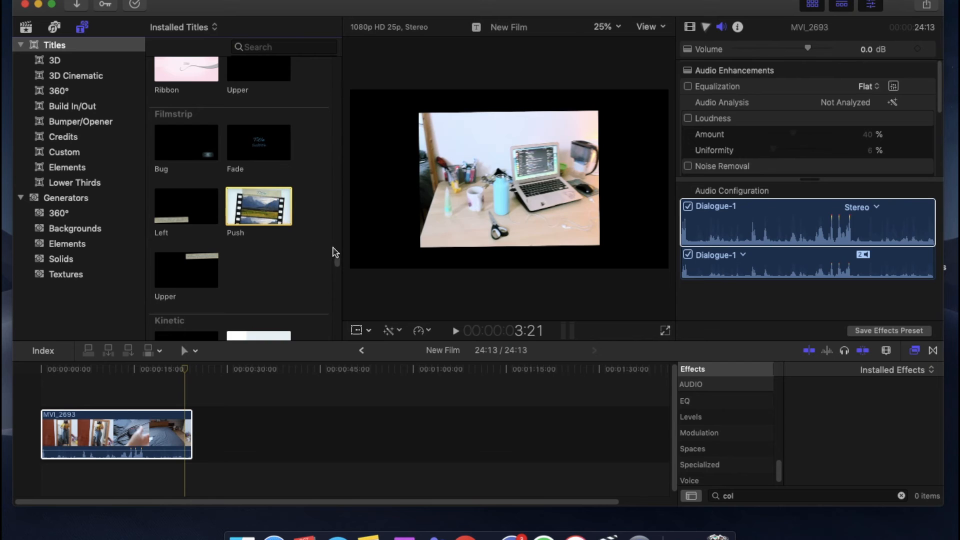
scroll(334, 253, up, 3)
click(206, 270)
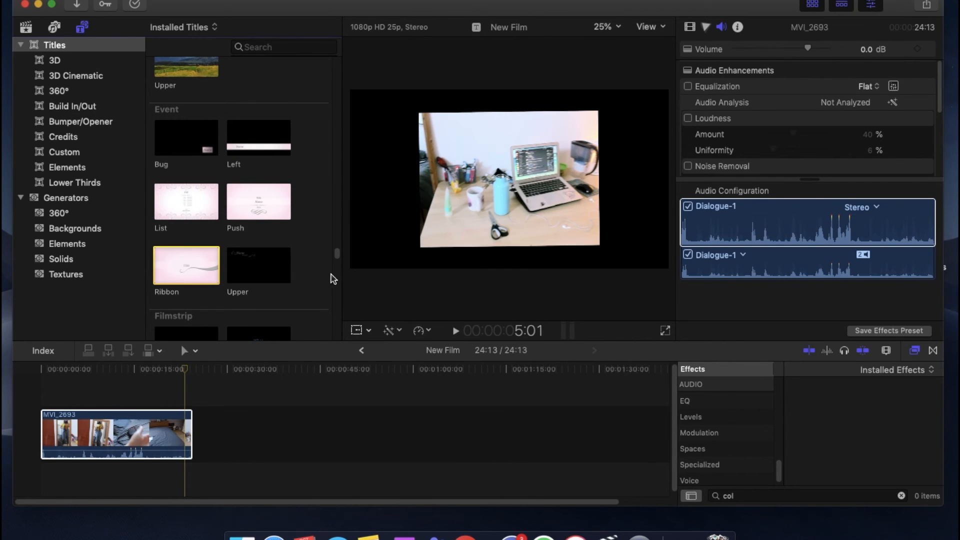
scroll(333, 241, up, 5)
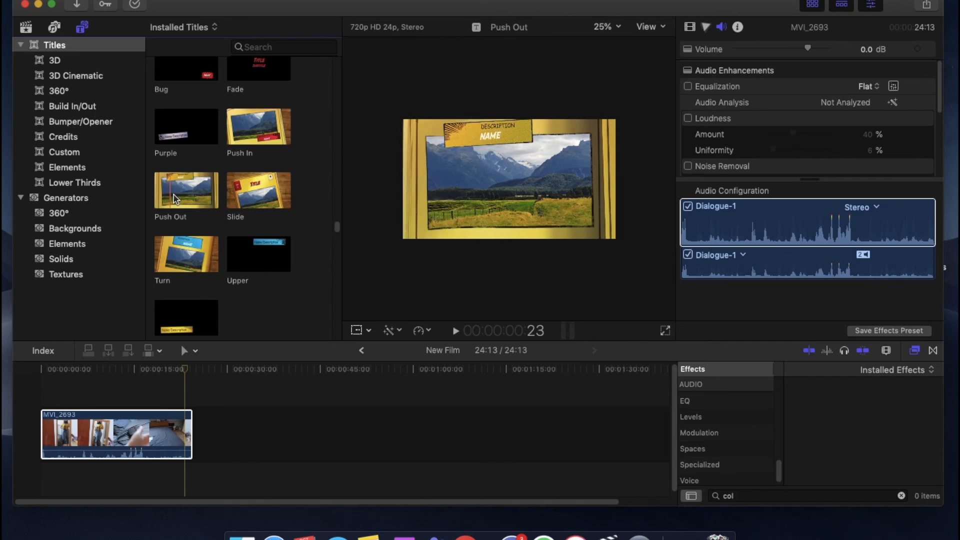
scroll(332, 227, up, 10)
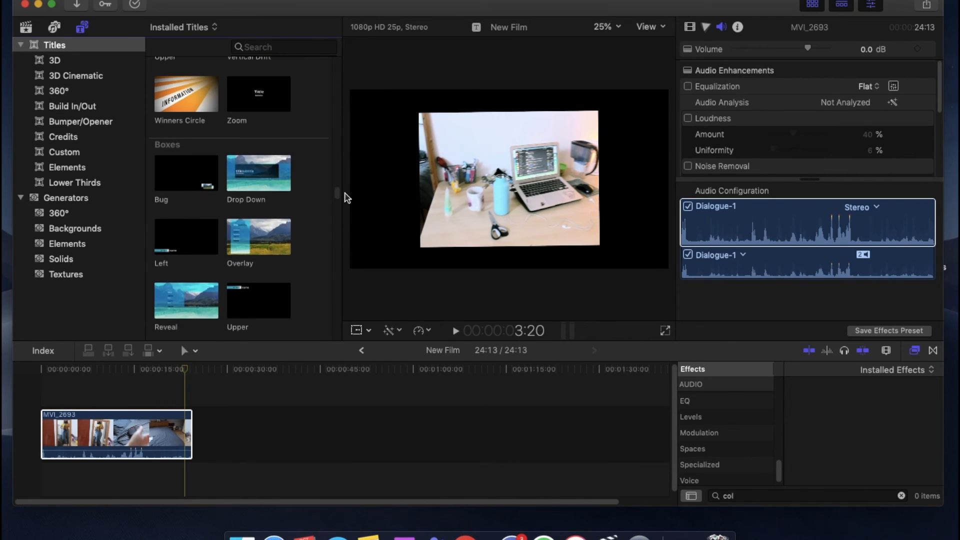
scroll(300, 200, up, 3)
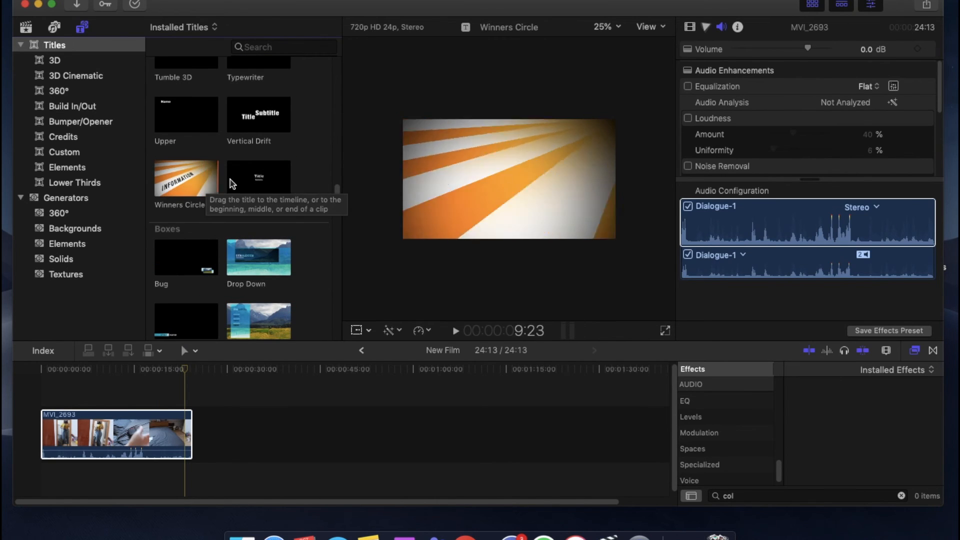
drag(336, 188, 338, 285)
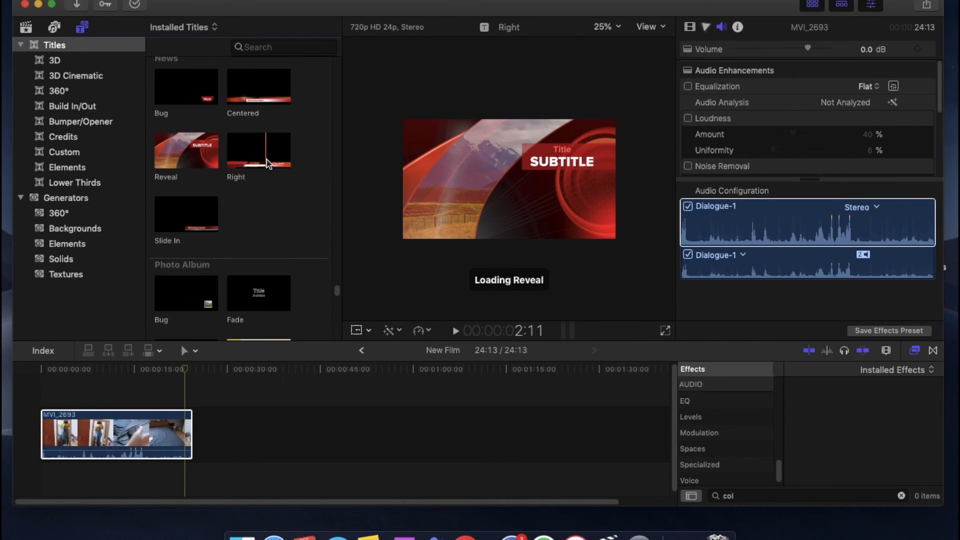
drag(338, 298, 350, 58)
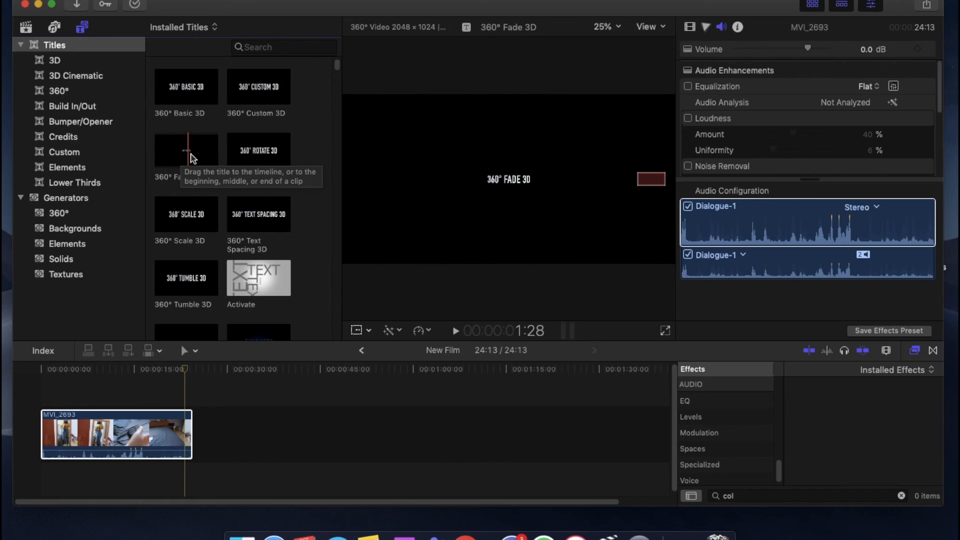
Browse the installed generators, previewing Blobs, Curtain, Fabric, Lines and Placeholder, and collapse the Generators category
click(52, 198)
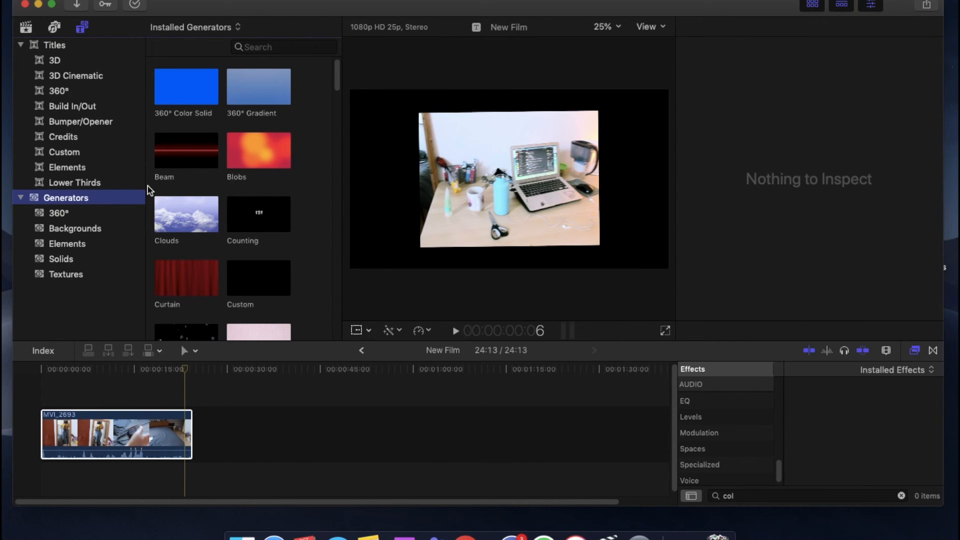
scroll(248, 145, down, 1)
click(248, 145)
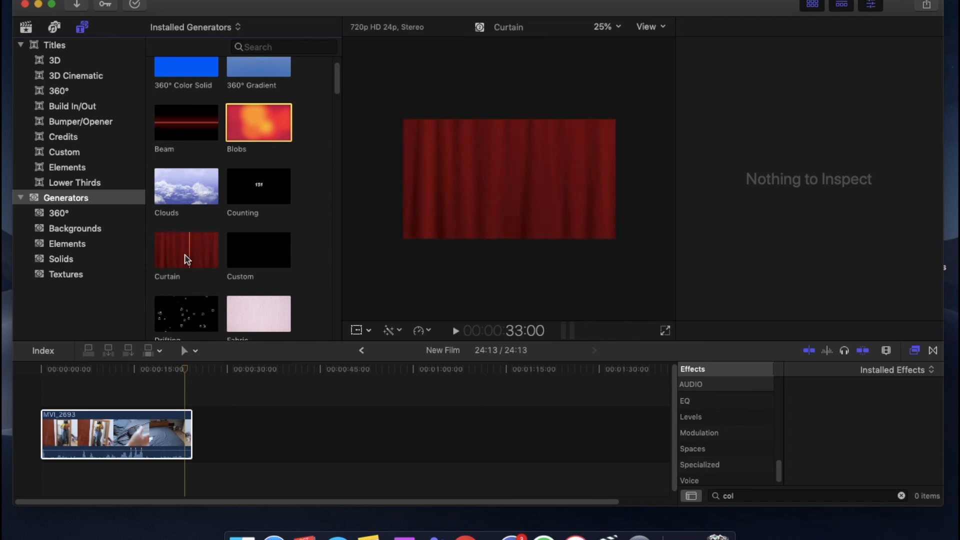
scroll(181, 285, down, 2)
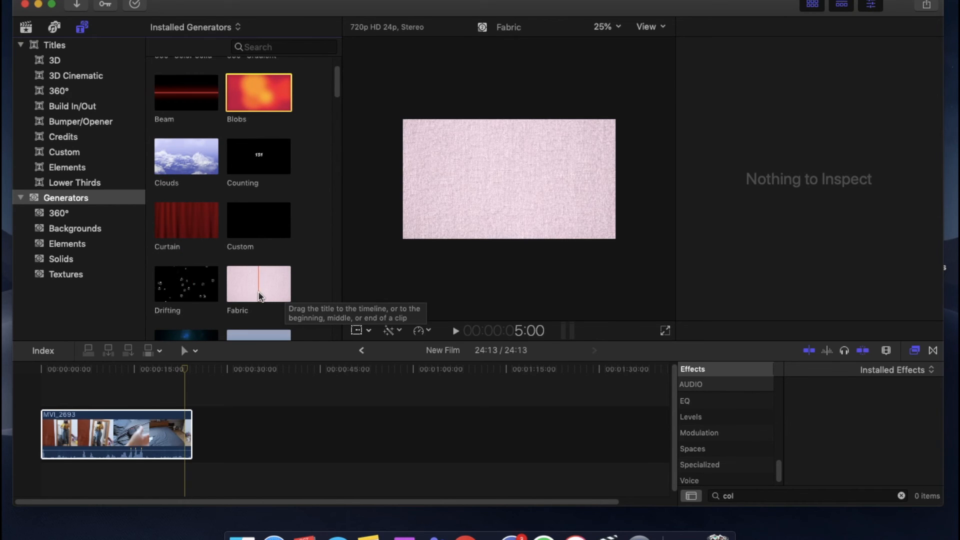
scroll(292, 287, down, 4)
scroll(294, 288, down, 2)
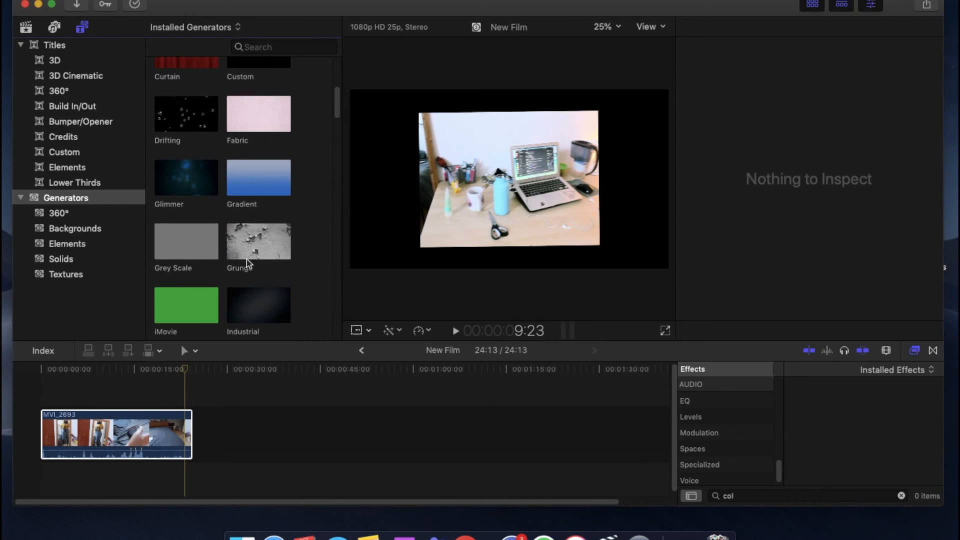
scroll(265, 270, down, 3)
scroll(265, 270, down, 2)
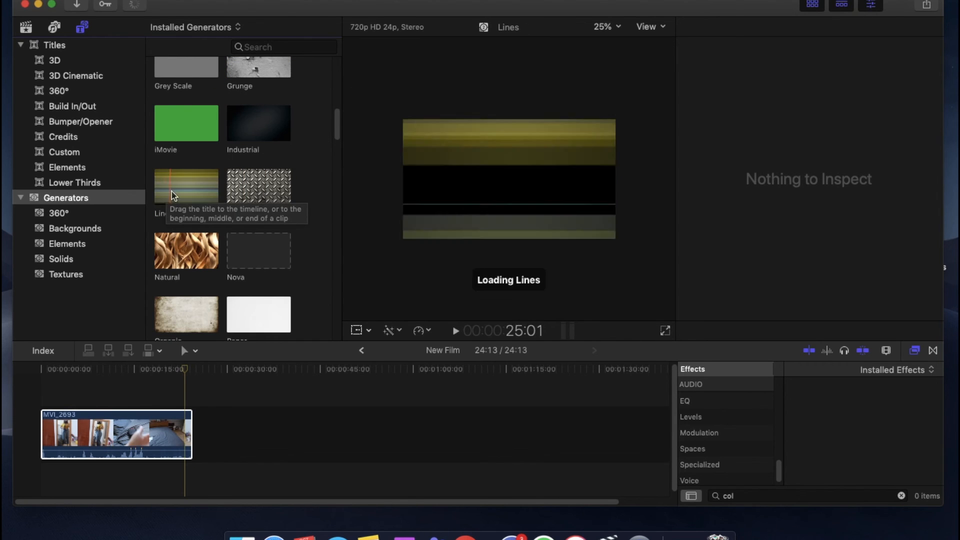
scroll(186, 250, down, 5)
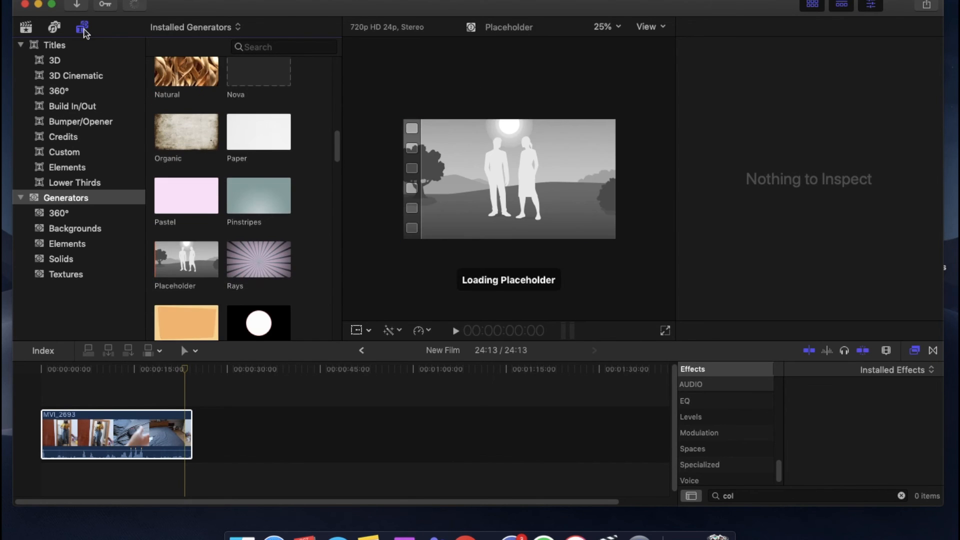
click(82, 28)
click(83, 28)
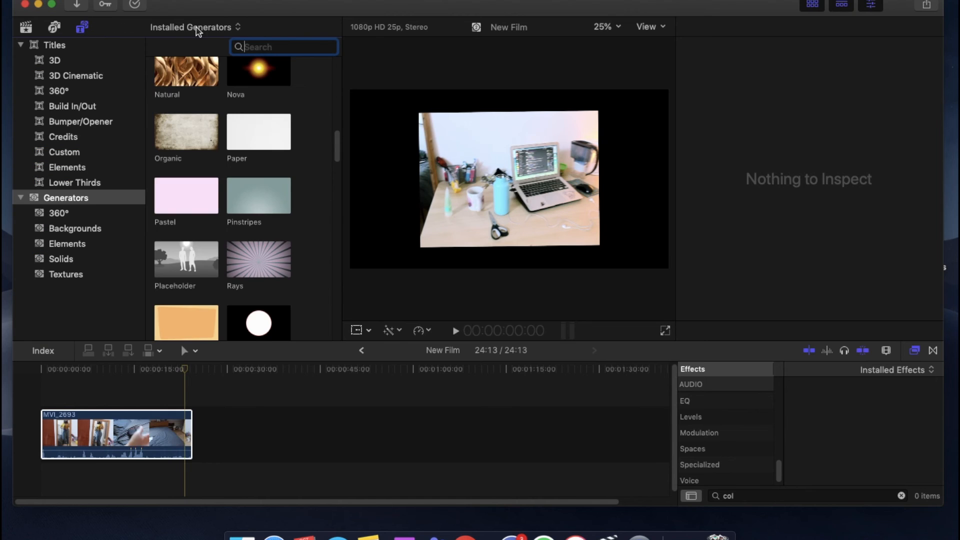
click(22, 198)
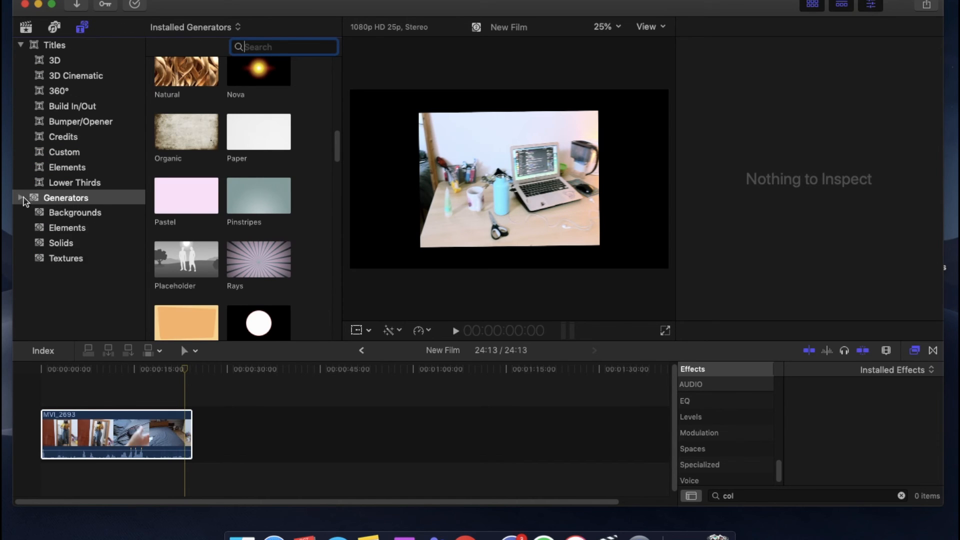
Check the Sound Effects category in the photos and audio library
click(54, 27)
click(80, 91)
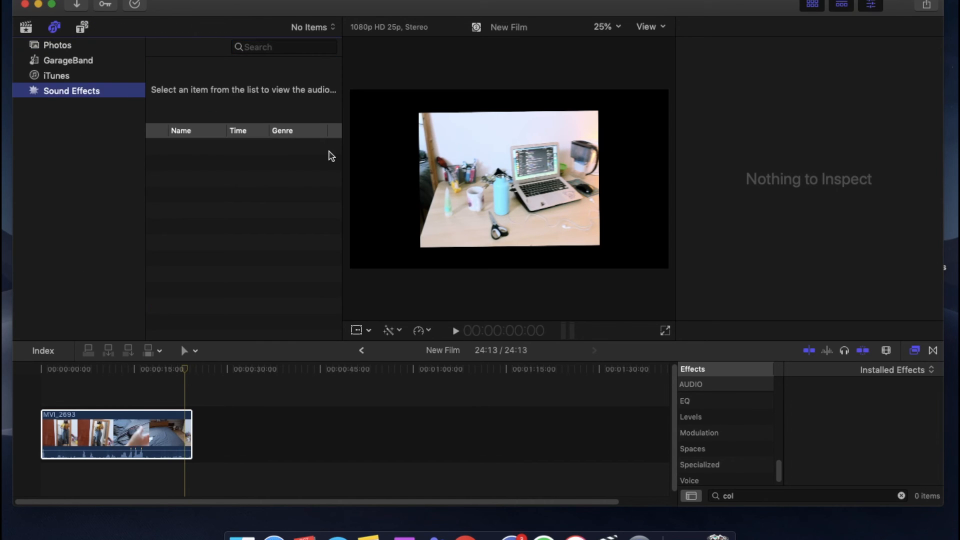
click(246, 200)
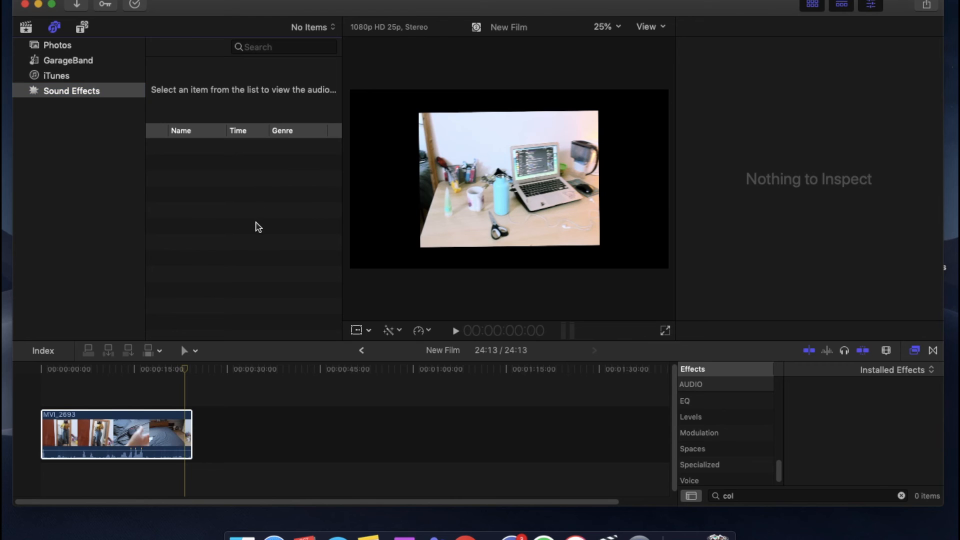
Browse the sound effects list, search it for "phone", look through the matching sounds and clear the search
scroll(334, 155, down, 10)
drag(334, 155, 337, 120)
click(275, 47)
text(p)
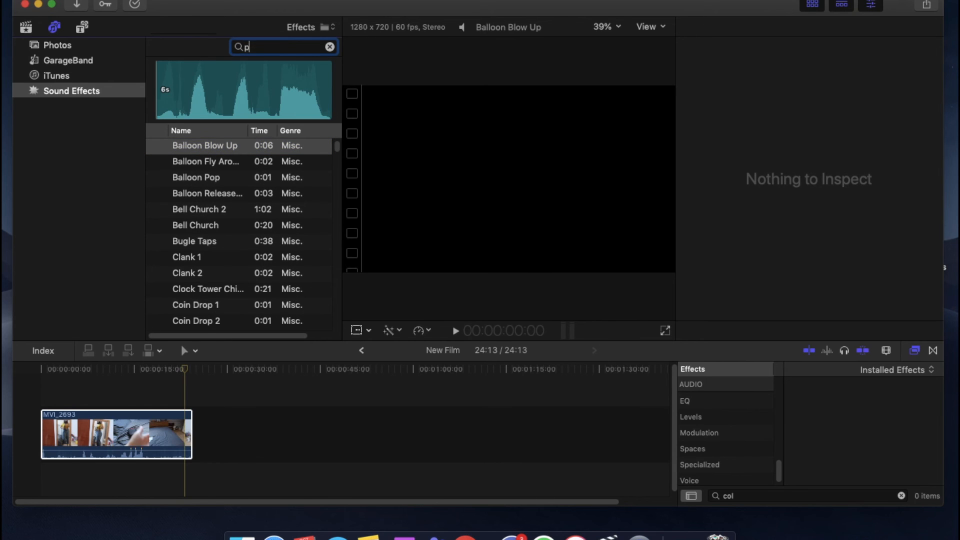
text(hone)
scroll(253, 216, down, 10)
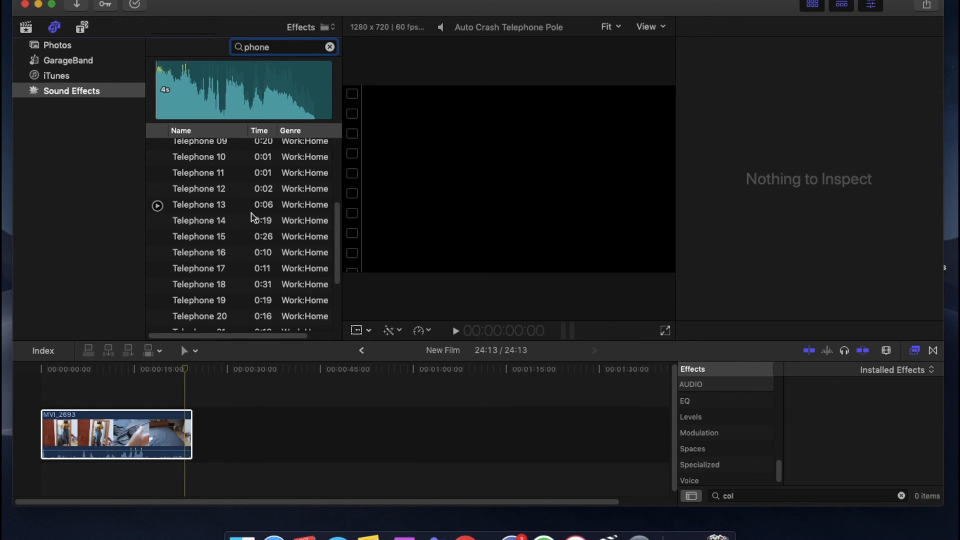
scroll(257, 280, up, 10)
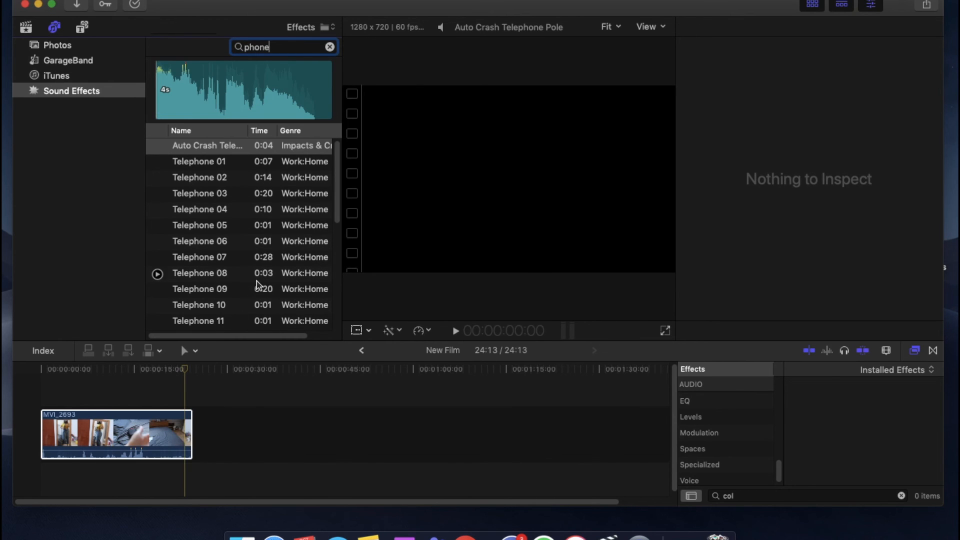
click(329, 47)
scroll(340, 151, down, 5)
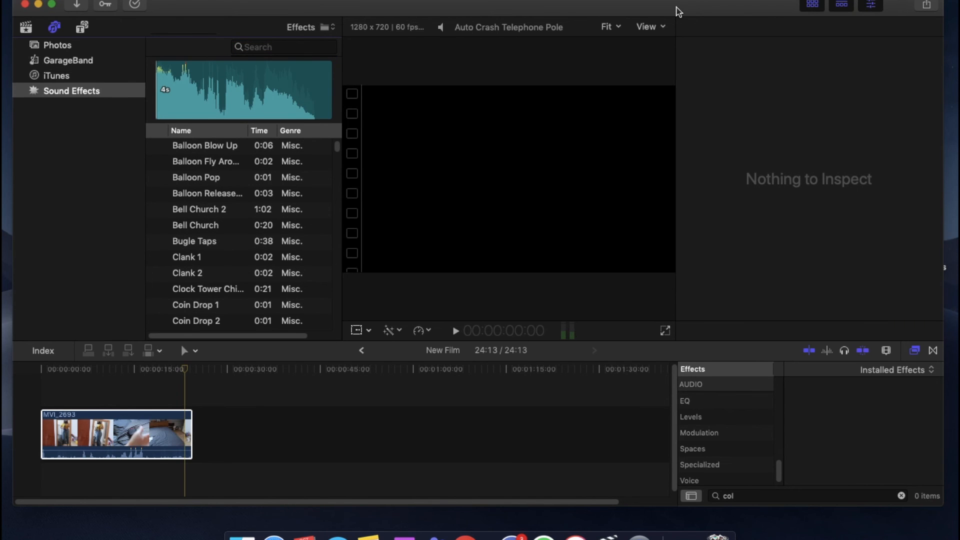
Look over the share destinations, select the MVI_2693 clip and start sharing the project with the Apple Devices 4K preset
click(923, 5)
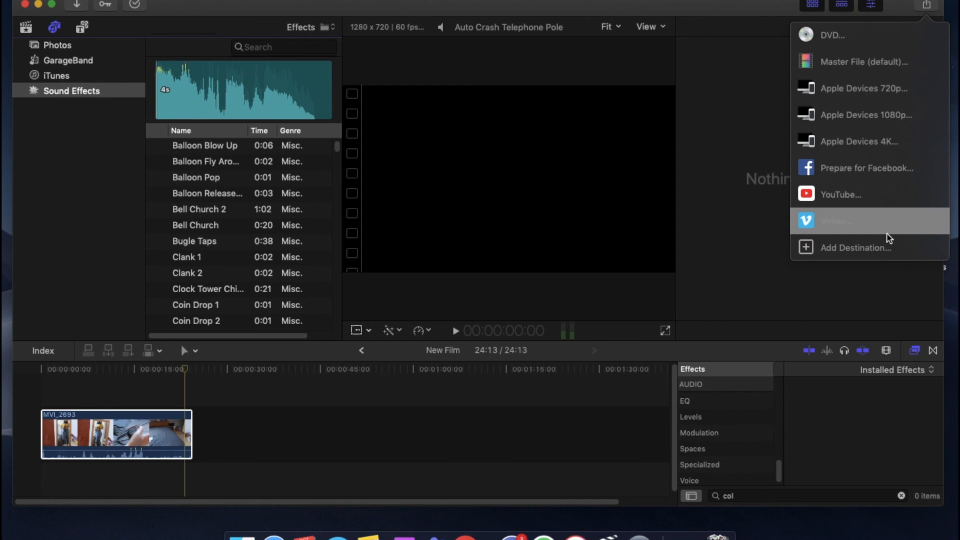
click(926, 8)
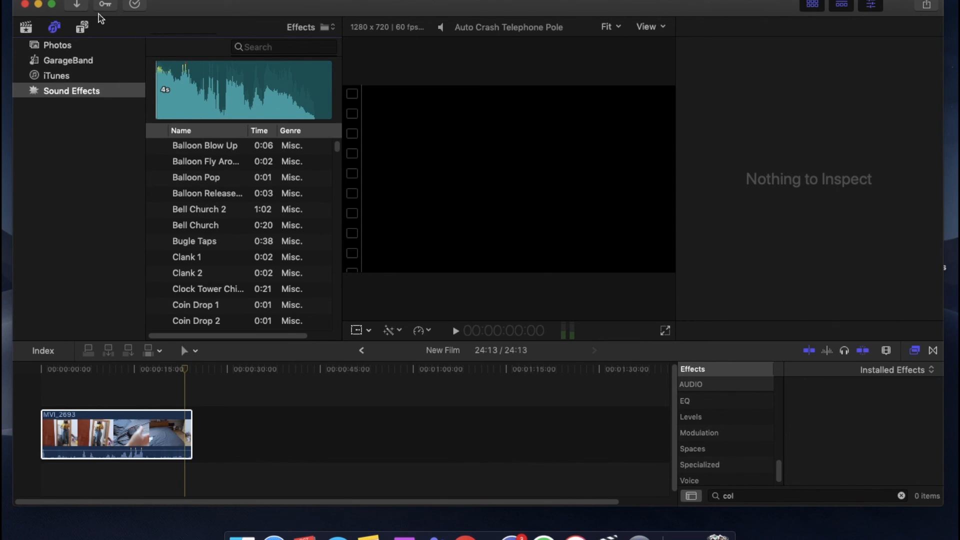
click(114, 1)
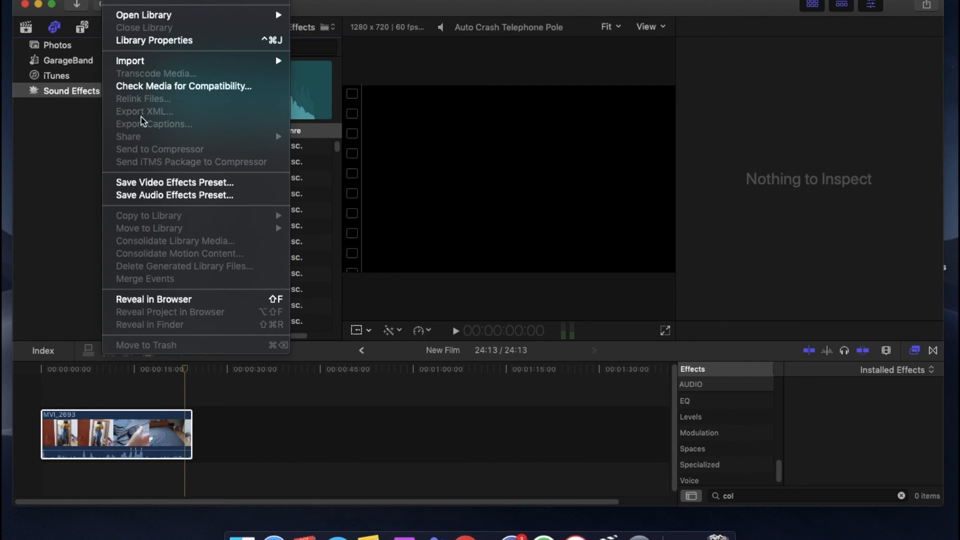
click(80, 434)
click(114, 0)
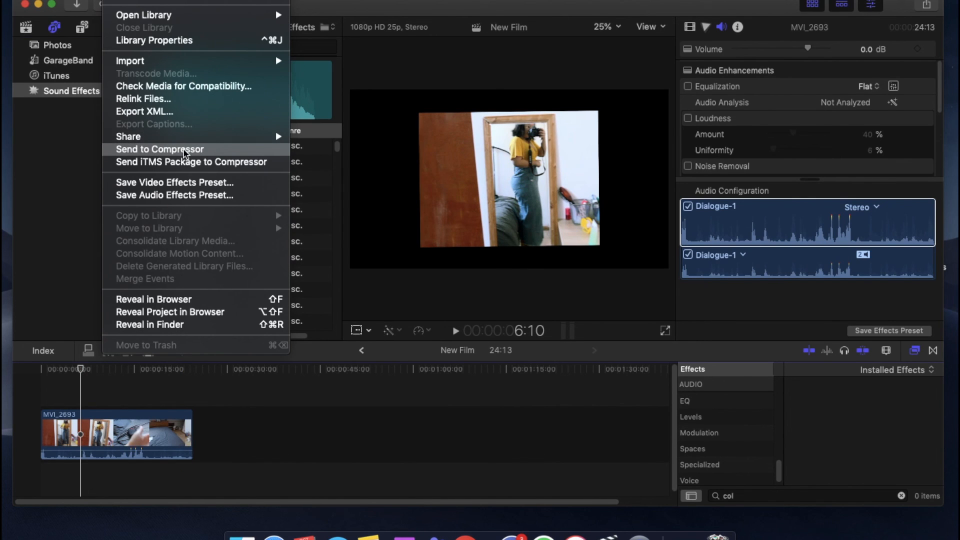
mouse_move(200, 136)
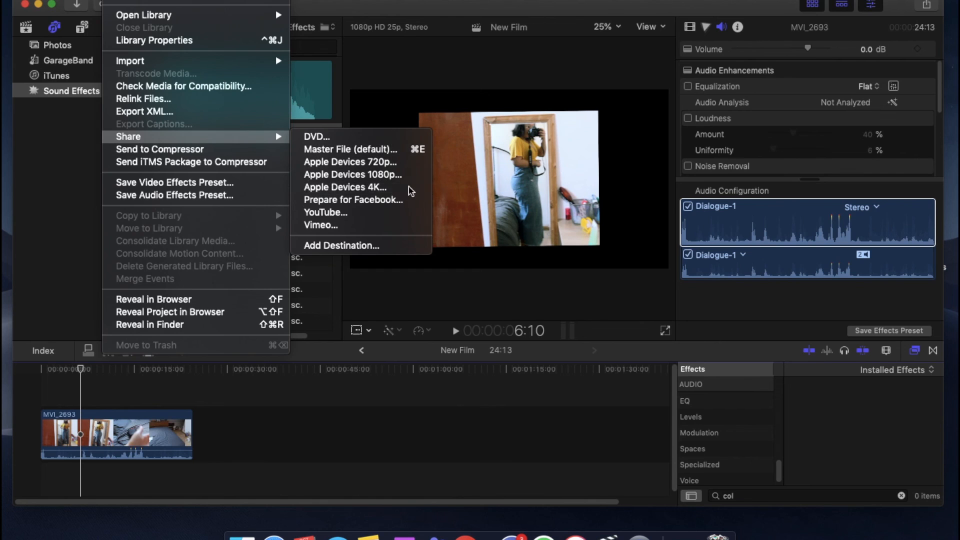
click(345, 186)
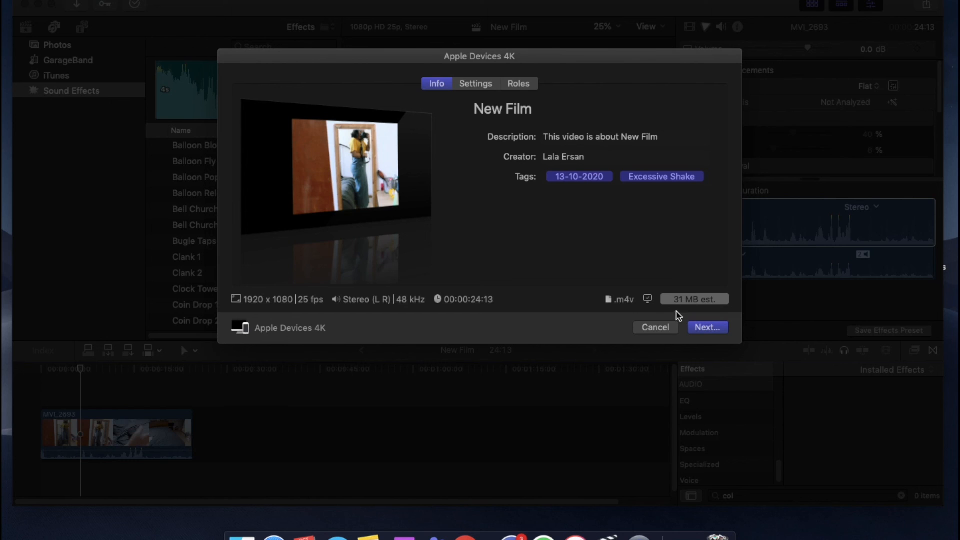
Keep the export resolution at 1920 x 1080 and set the video codec to H.264 Better Quality
mouse_move(647, 303)
drag(535, 112, 485, 127)
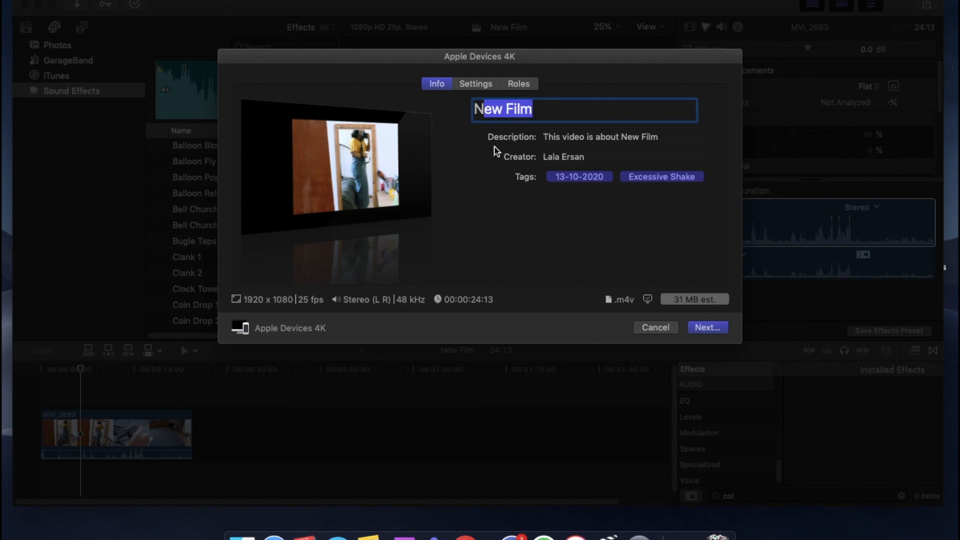
click(469, 87)
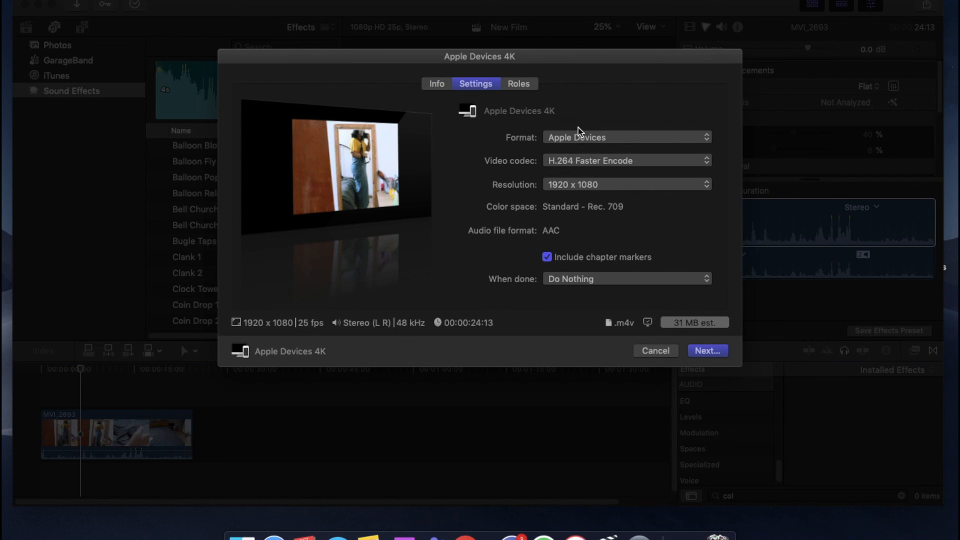
click(592, 183)
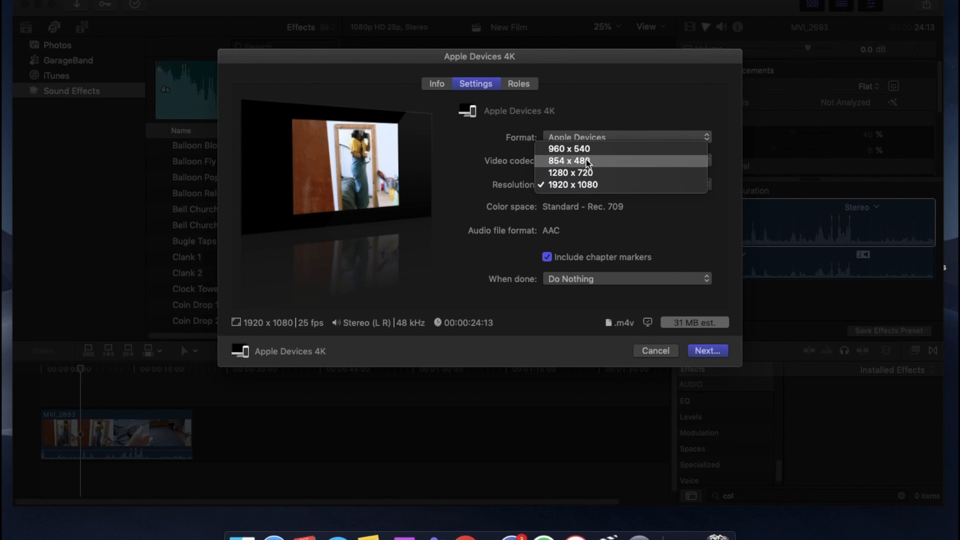
click(589, 185)
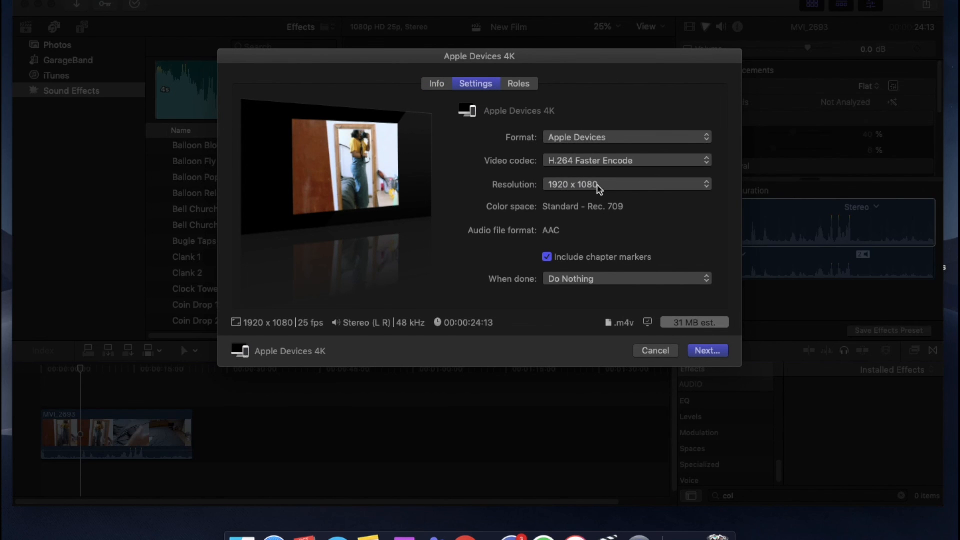
click(592, 164)
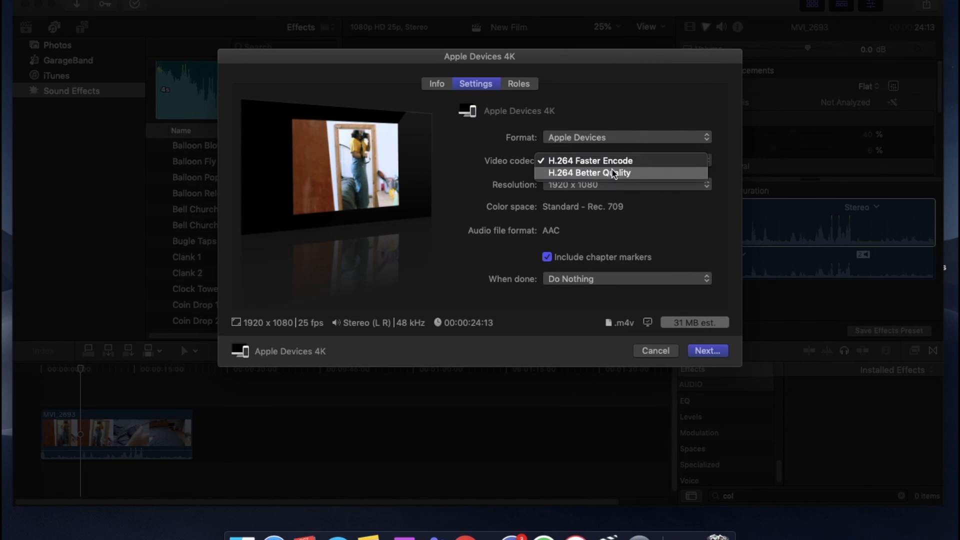
click(606, 174)
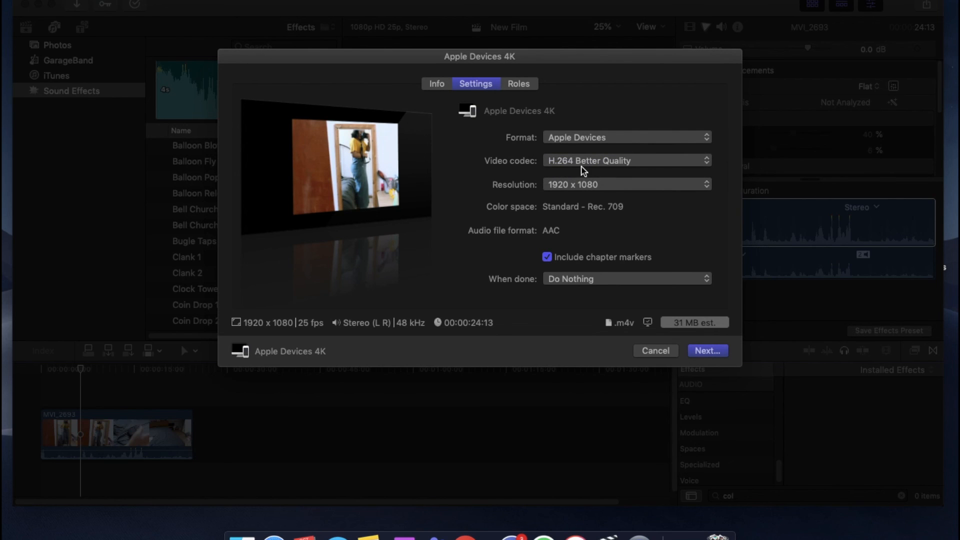
Review the export's roles and info, and save the video as New Film on the Desktop
click(512, 86)
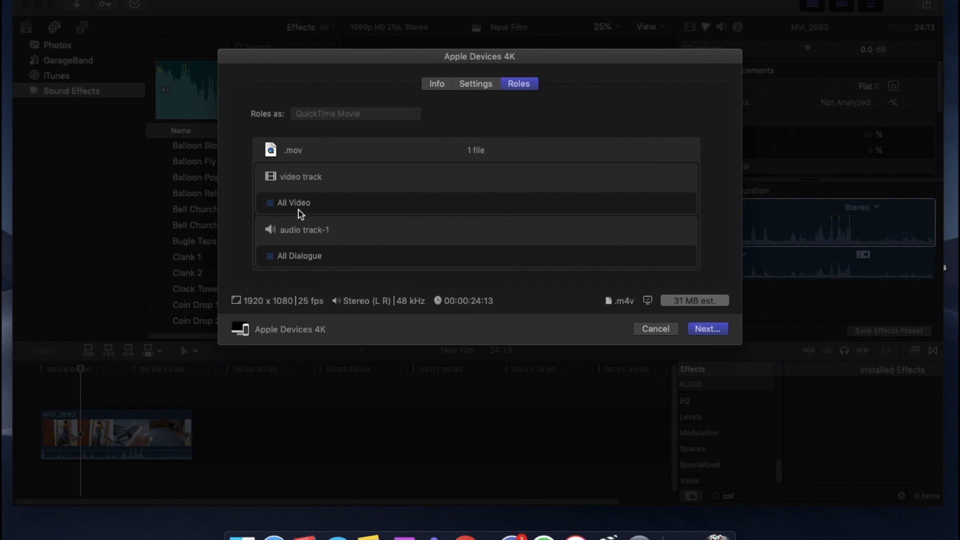
click(438, 89)
click(710, 331)
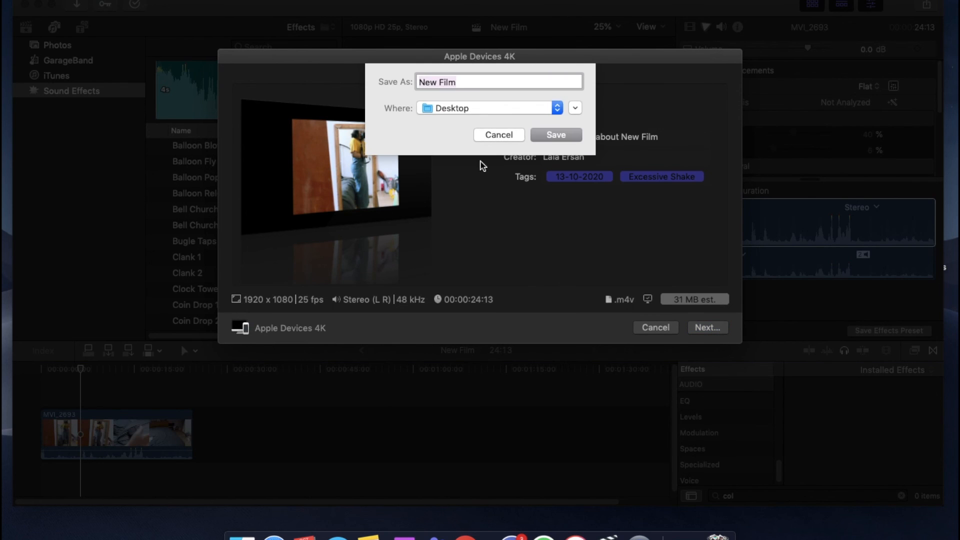
click(554, 135)
Check the background tasks, dismiss the share notification and close the task list
click(132, 8)
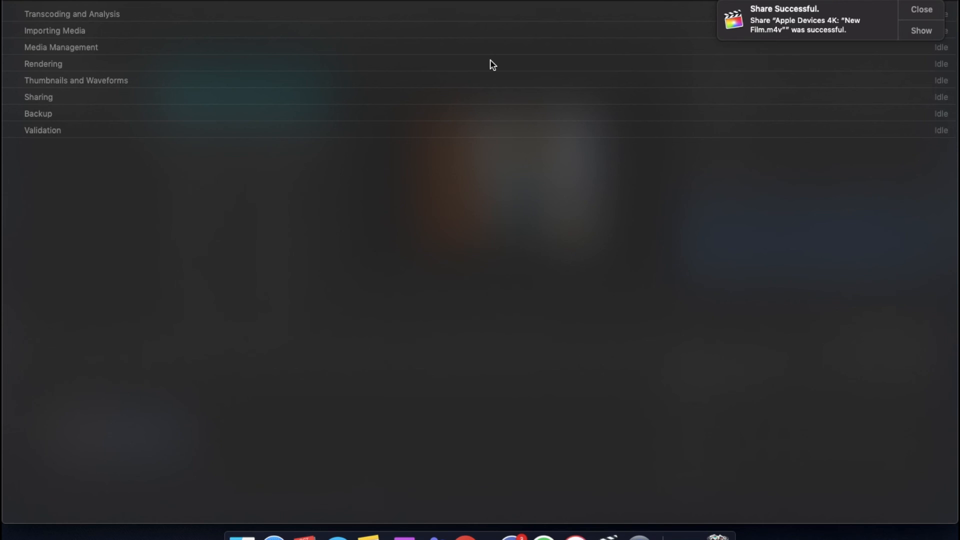
click(929, 7)
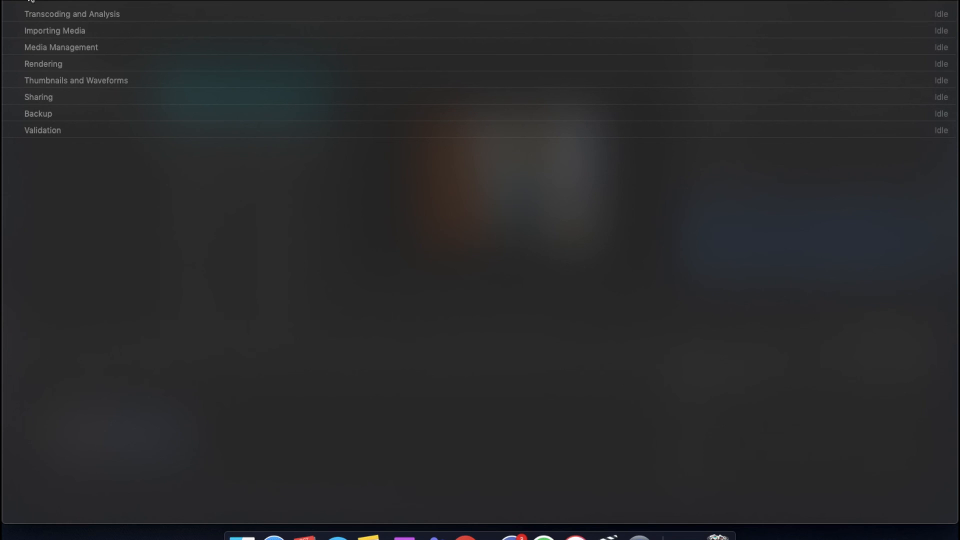
click(12, 0)
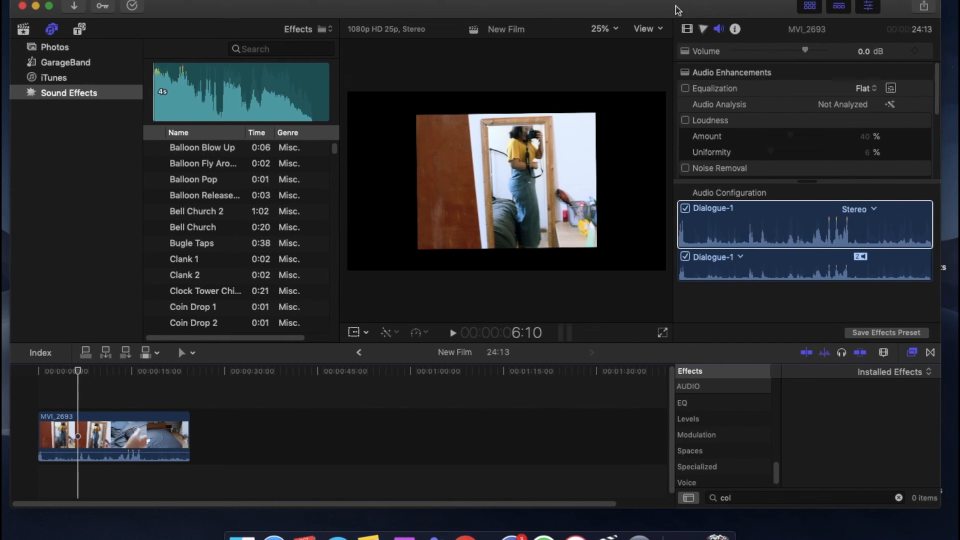
Switch to the desktop and look through the Films stack for the exported video
key(ctrl+super+f)
click(76, 144)
click(419, 67)
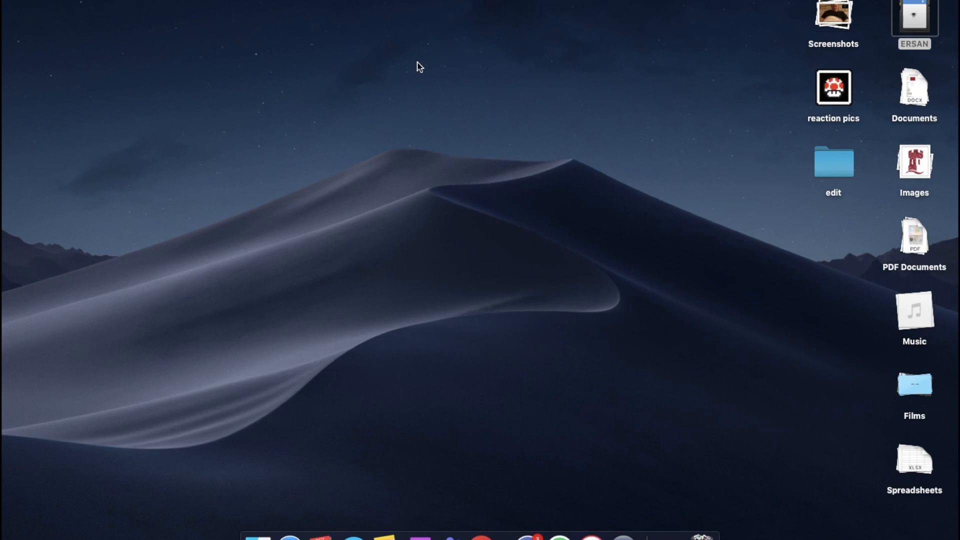
click(742, 201)
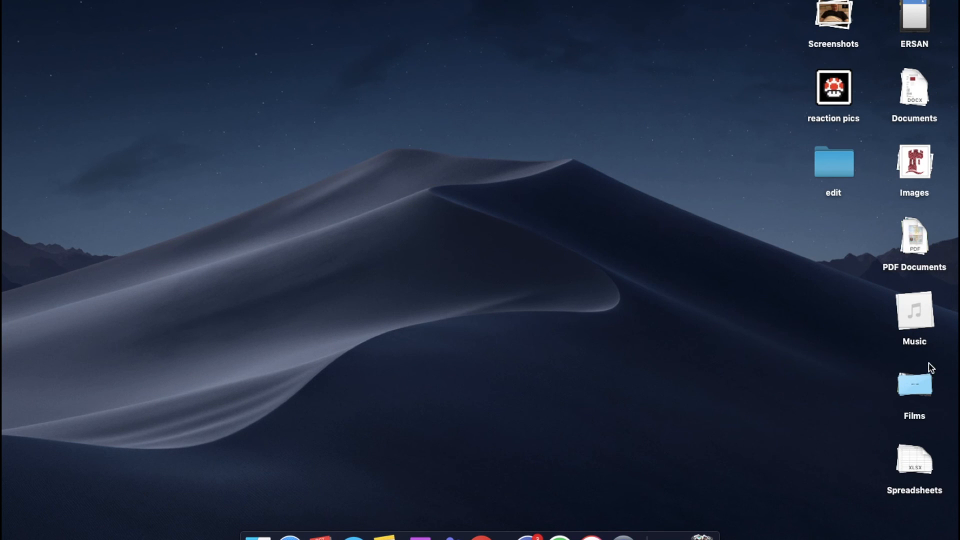
click(917, 384)
drag(917, 434, 895, 487)
click(954, 460)
click(922, 389)
Look at the Home Videos library in iTunes, close its window and return to the desktop
click(591, 535)
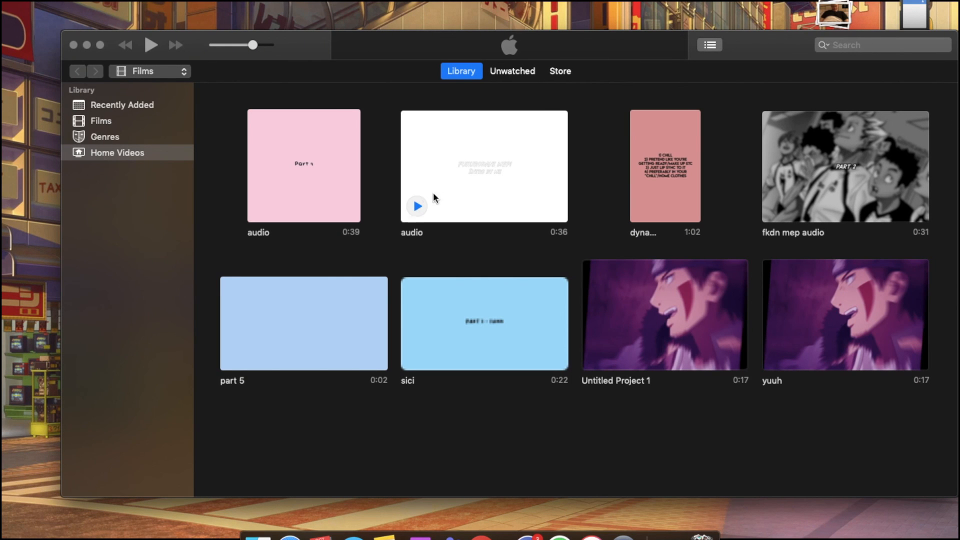
click(73, 45)
key(ctrl+Left)
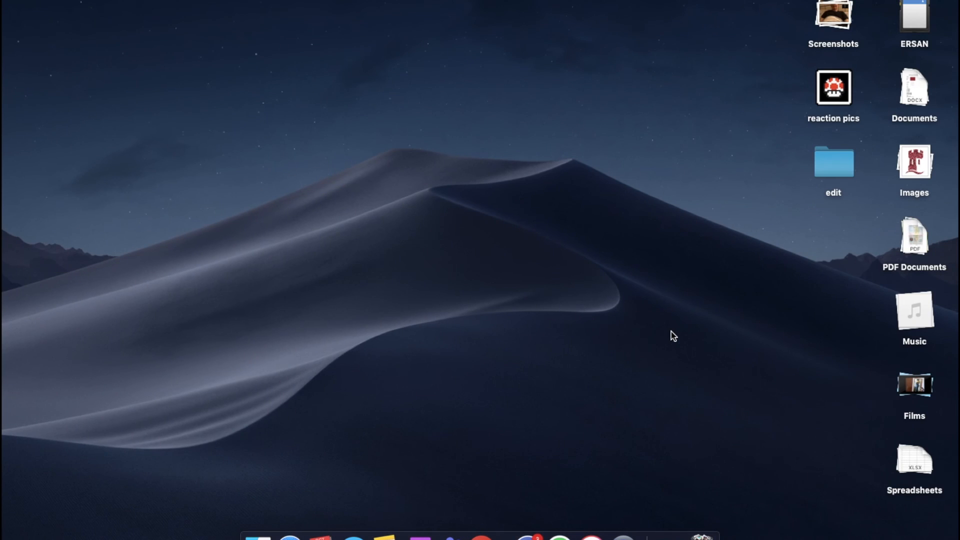